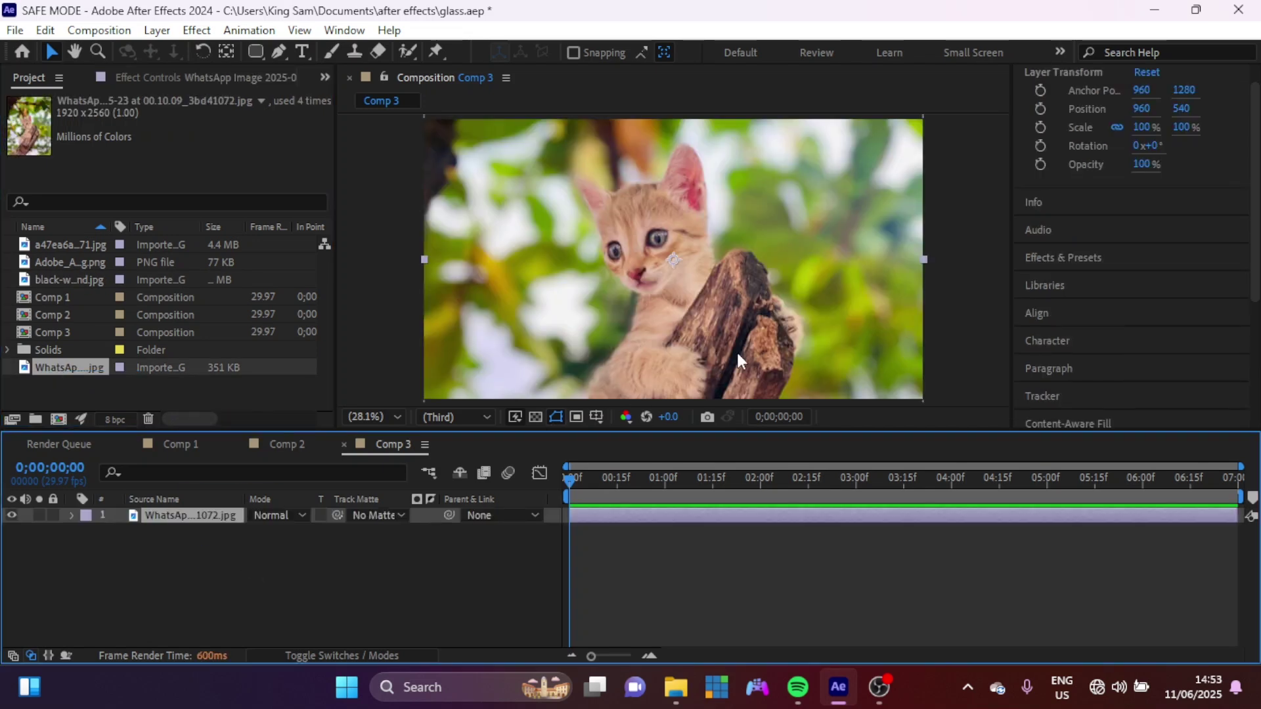
Deselect all layers in Comp 3 so nothing is selected before drawing a shape.
key("ctrl+shift+a")
Draw a white rounded rectangle over the kitten's face.
left_click(255, 54)
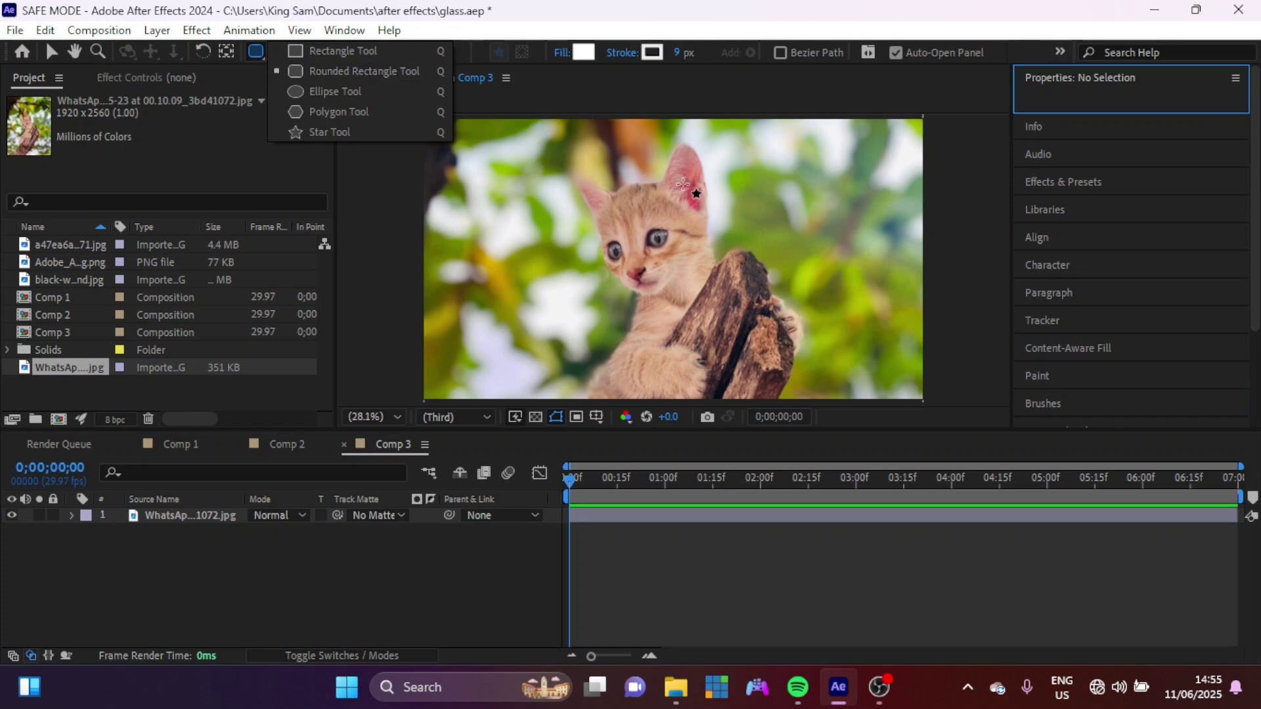
left_click_drag(540, 178, 829, 354)
left_click(54, 54)
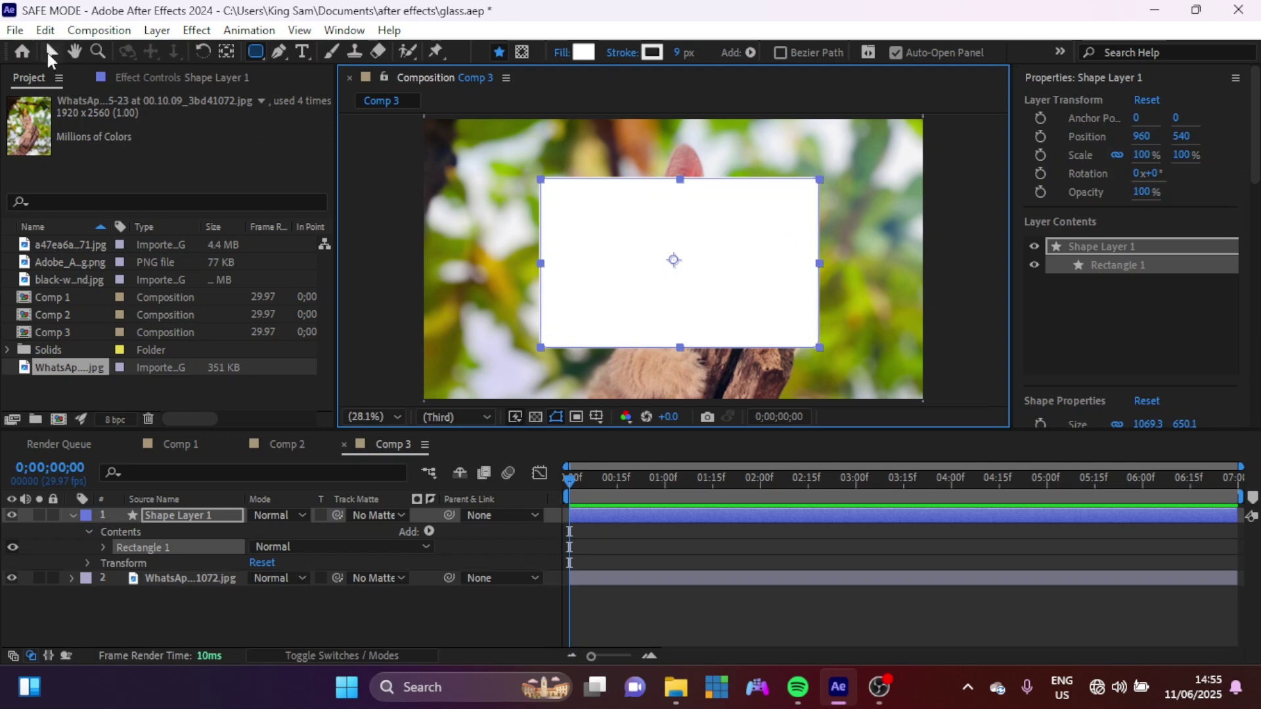
Centre the rectangle horizontally and vertically in the composition with the Align panel.
left_click(1123, 74)
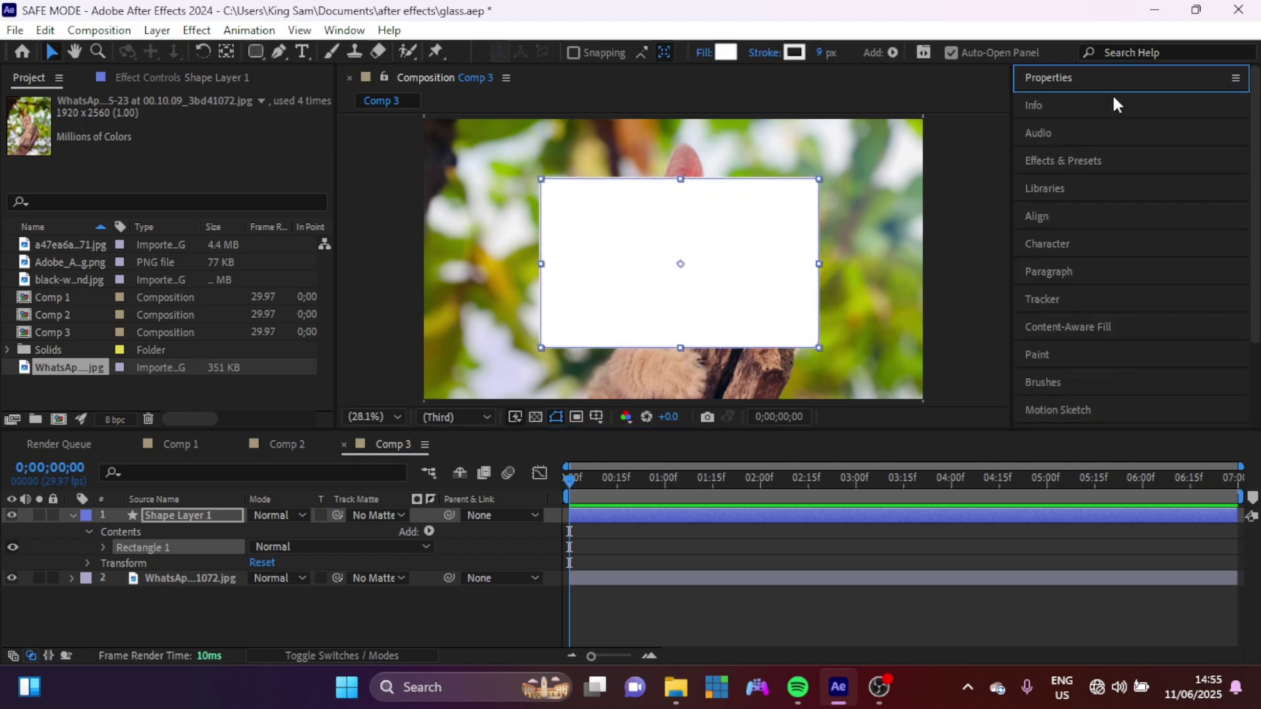
left_click(1052, 218)
left_click(1062, 265)
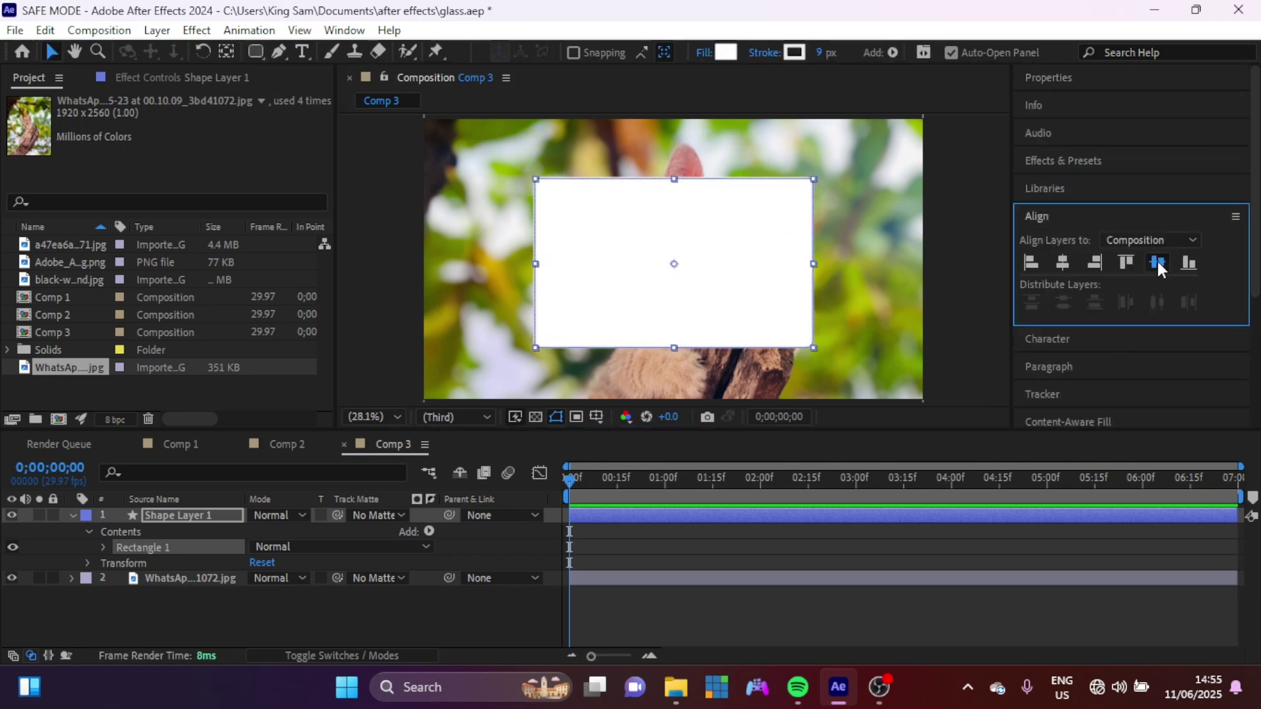
left_click(1156, 260)
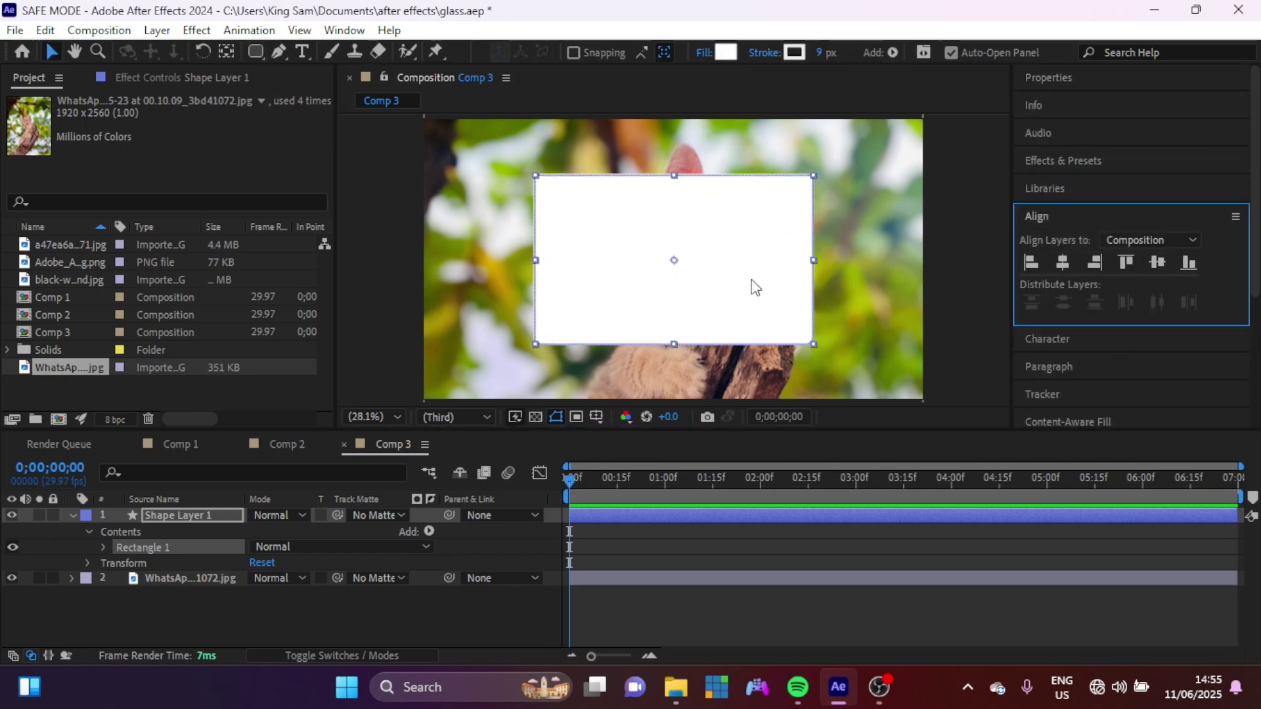
right_click(160, 514)
Add a Bevel and Emboss style to the rectangle and set its Fill Opacity to 0%.
mouse_move(289, 352)
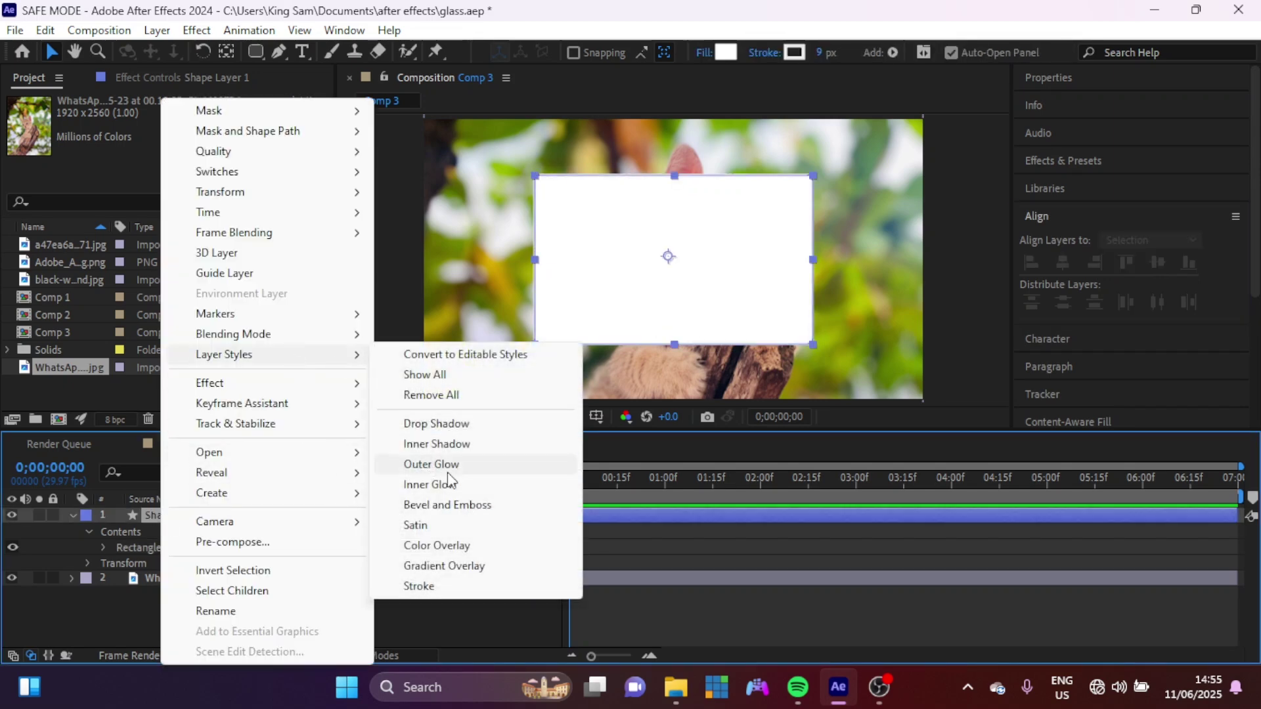
left_click(437, 506)
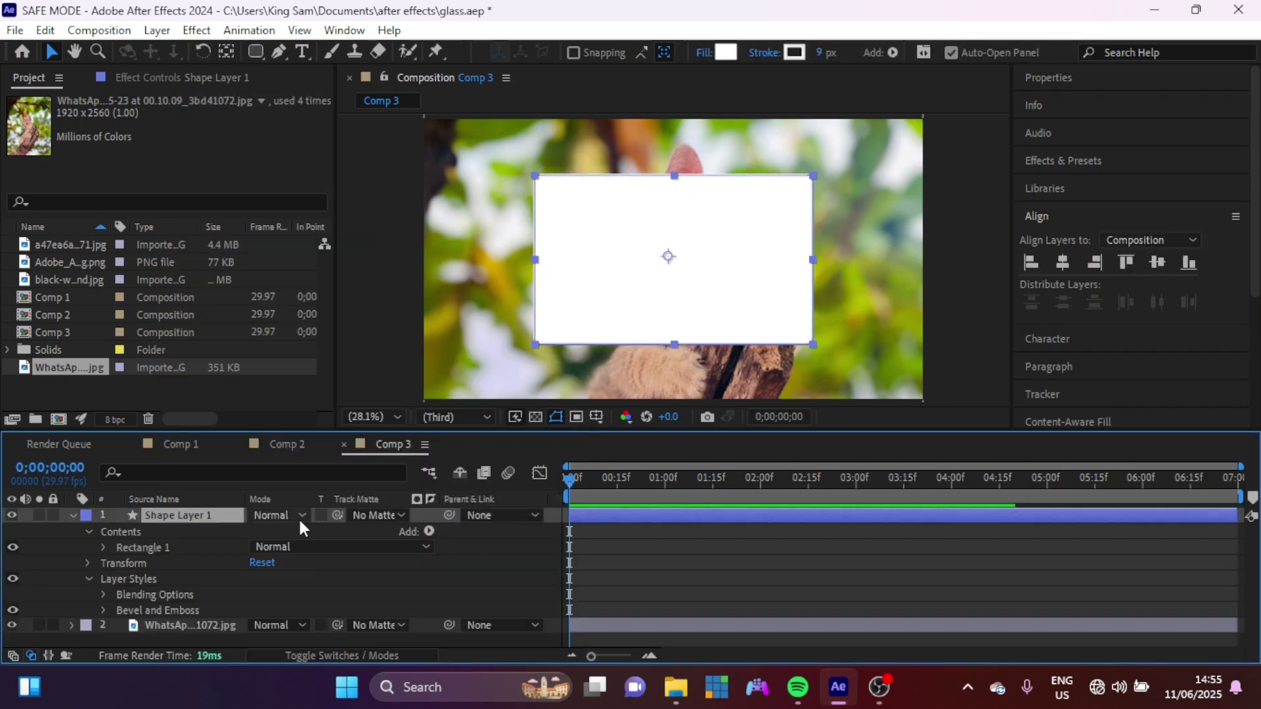
left_click(103, 595)
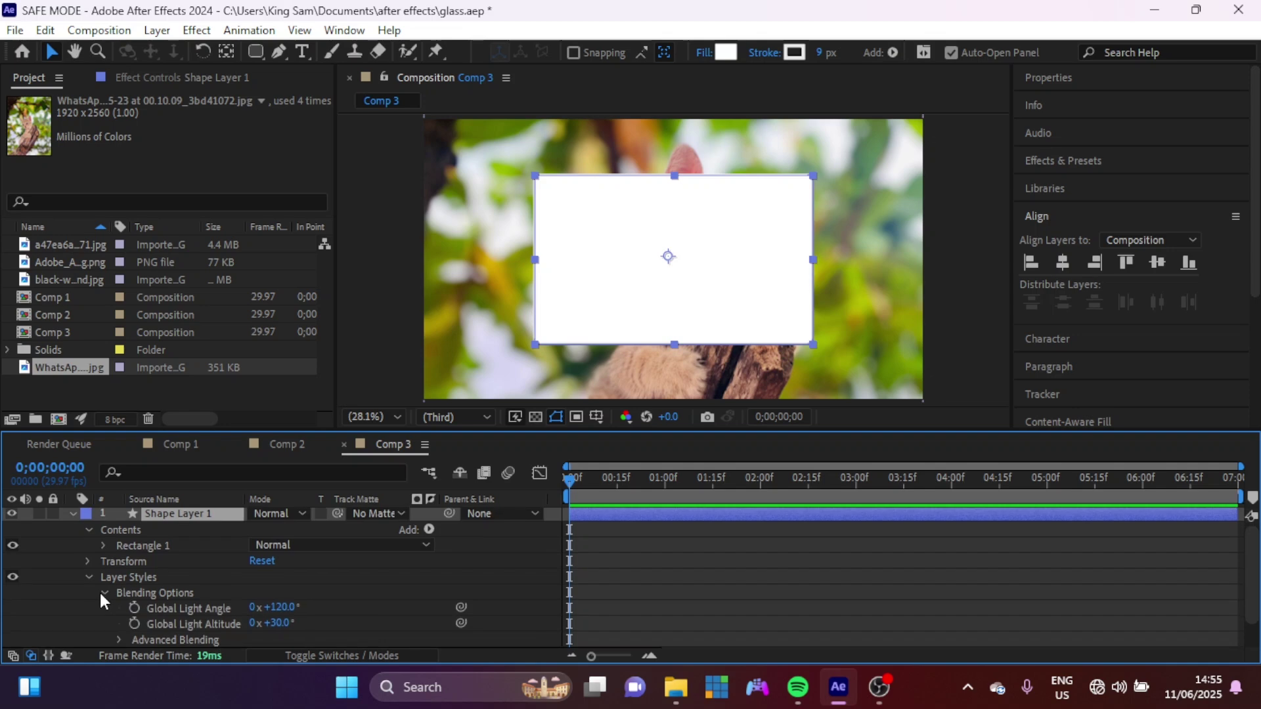
left_click(119, 640)
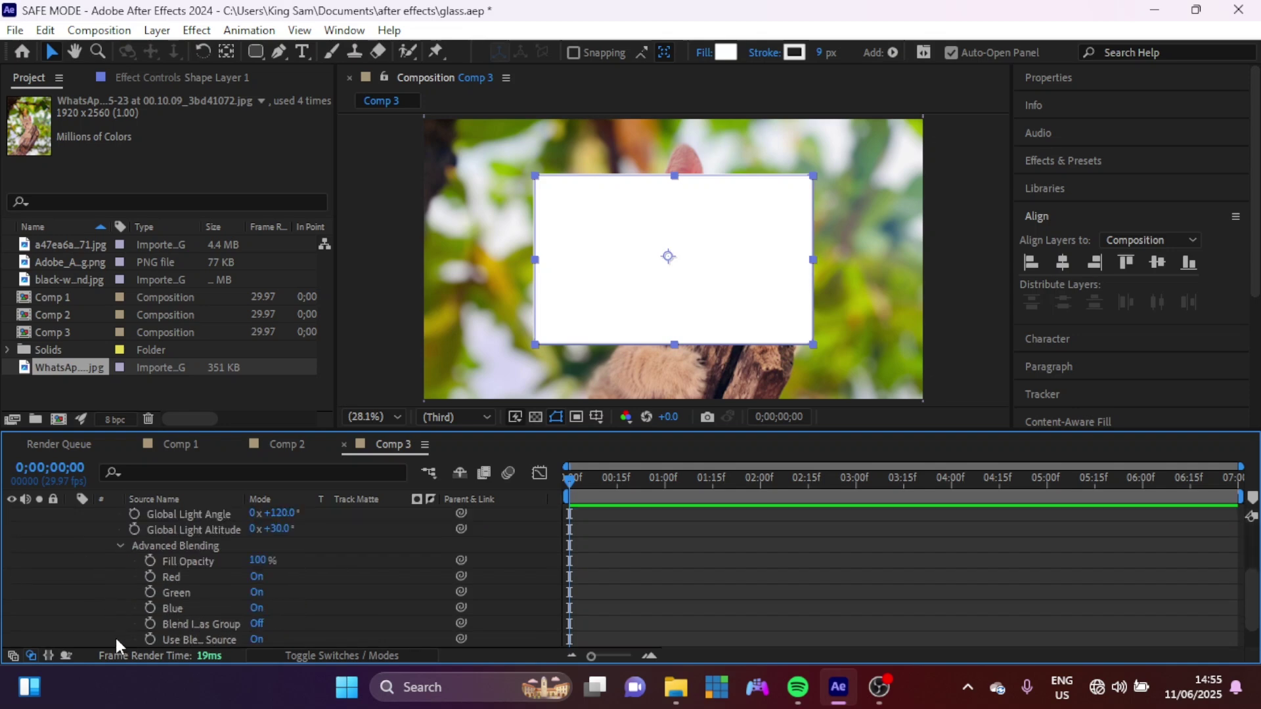
left_click(259, 560)
type("0")
key("Return")
left_click(121, 546)
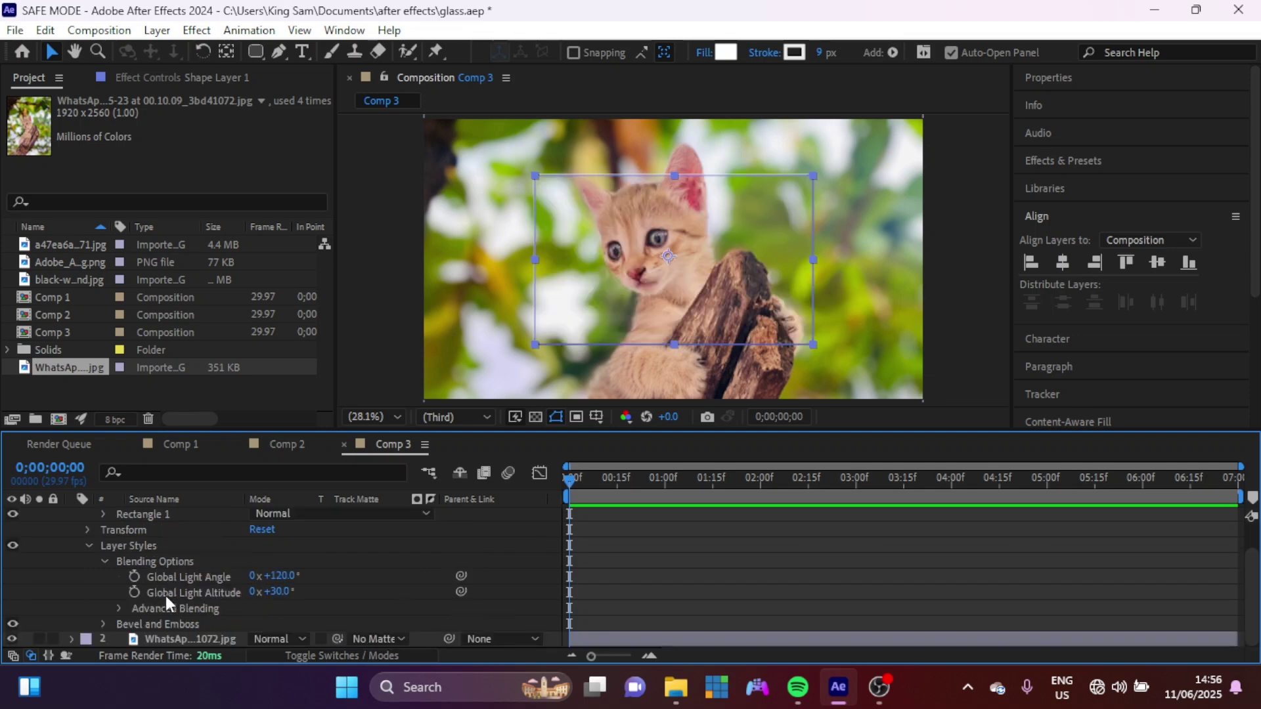
left_click(96, 622)
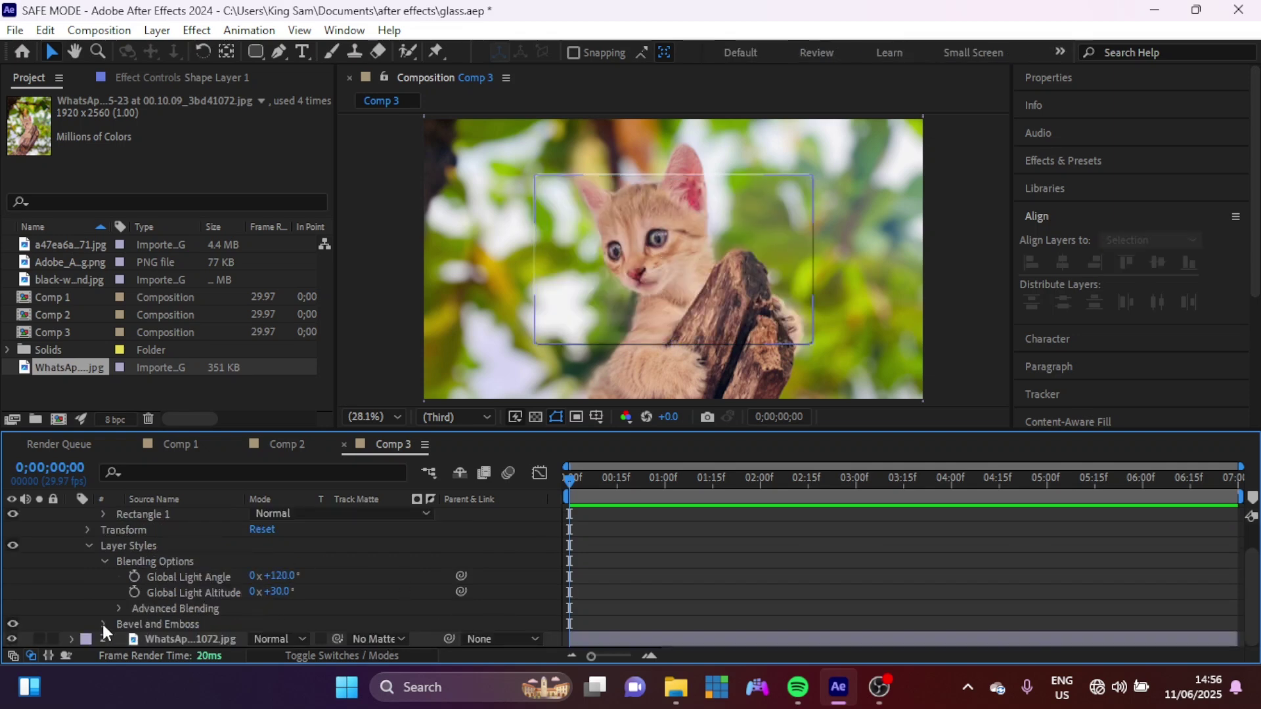
Set the bevel Size to 4.0, Shadow Opacity to 45% and Shadow Mode to Normal.
left_click(103, 624)
left_click(257, 594)
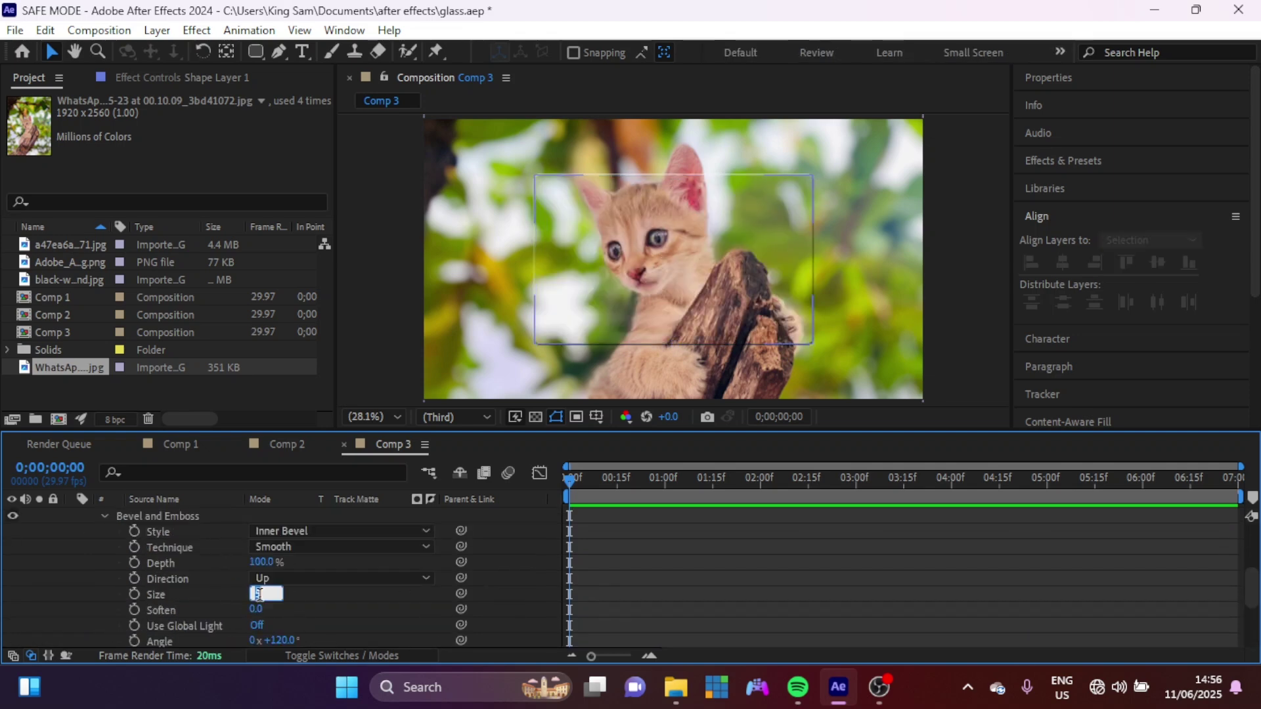
left_click(344, 604)
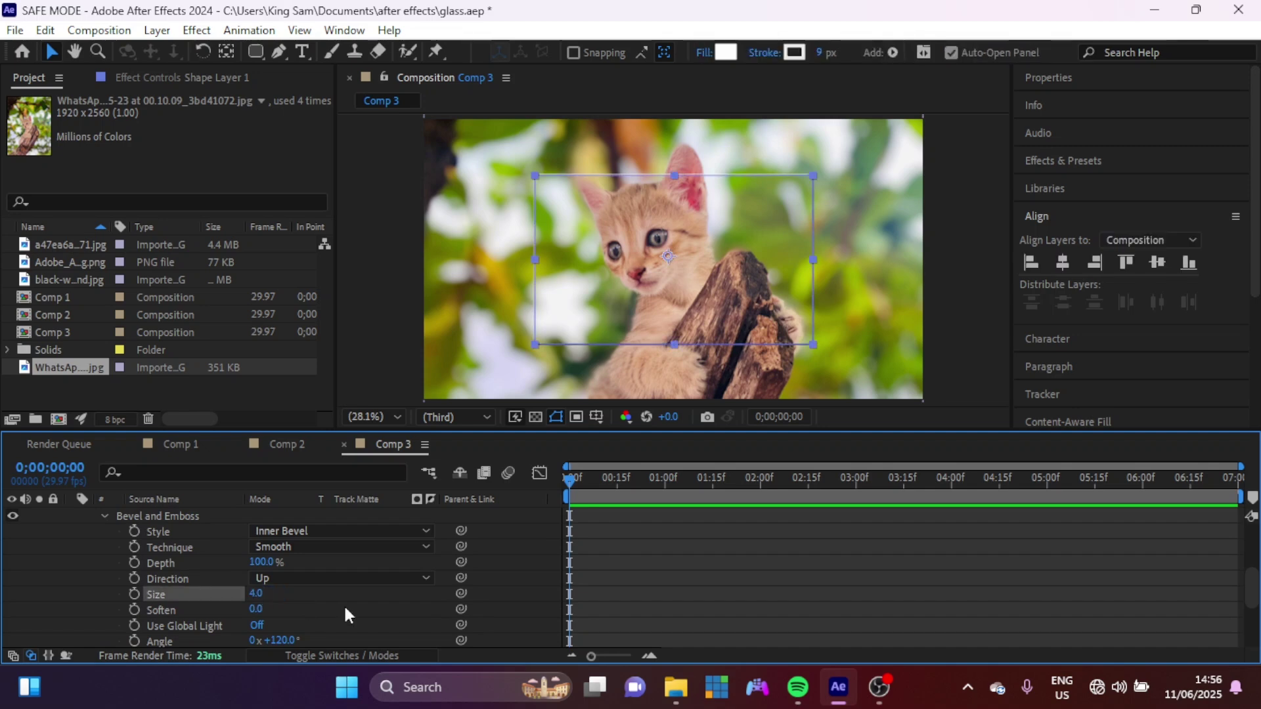
scroll(252, 616, "down", 4)
left_click(254, 629)
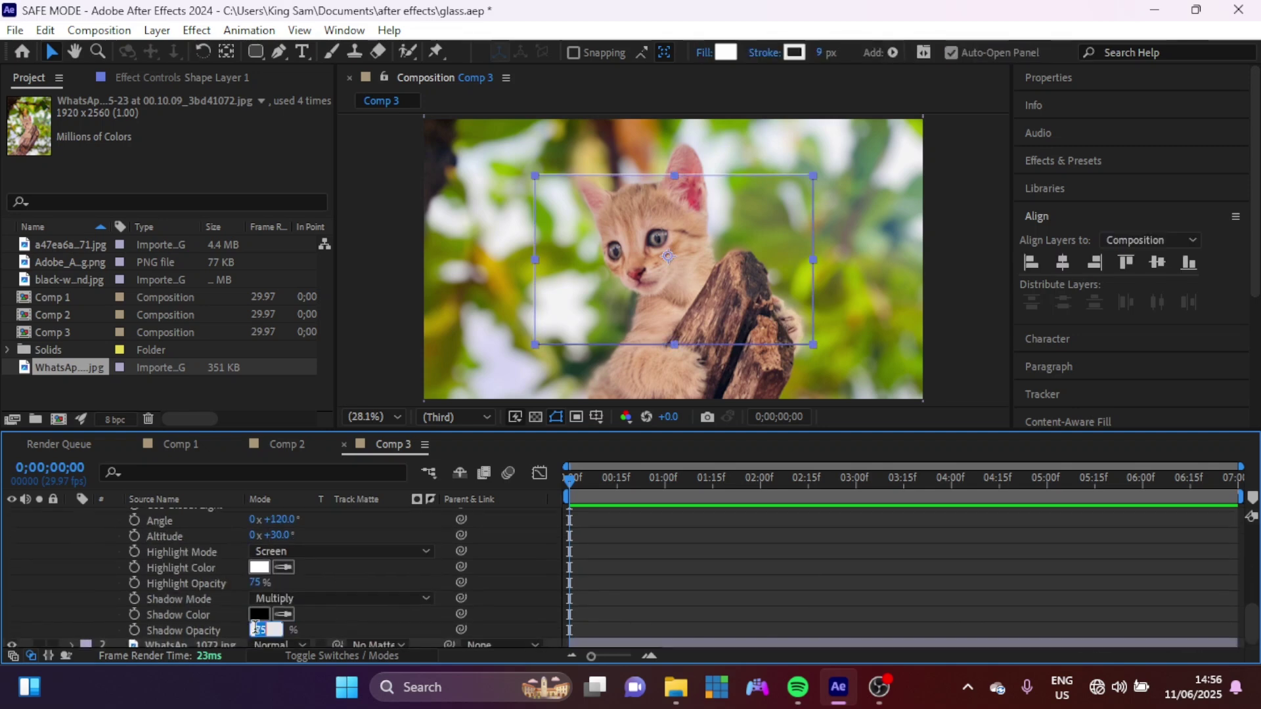
type("45")
key("Return")
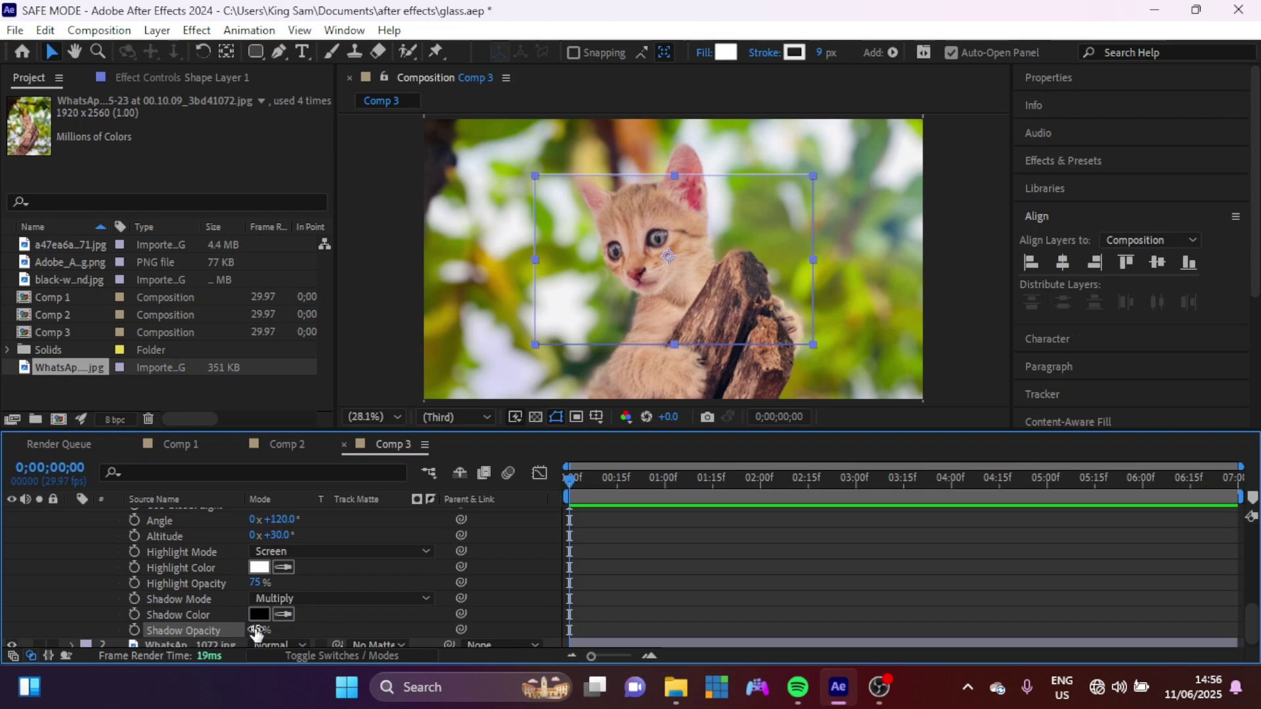
left_click(327, 599)
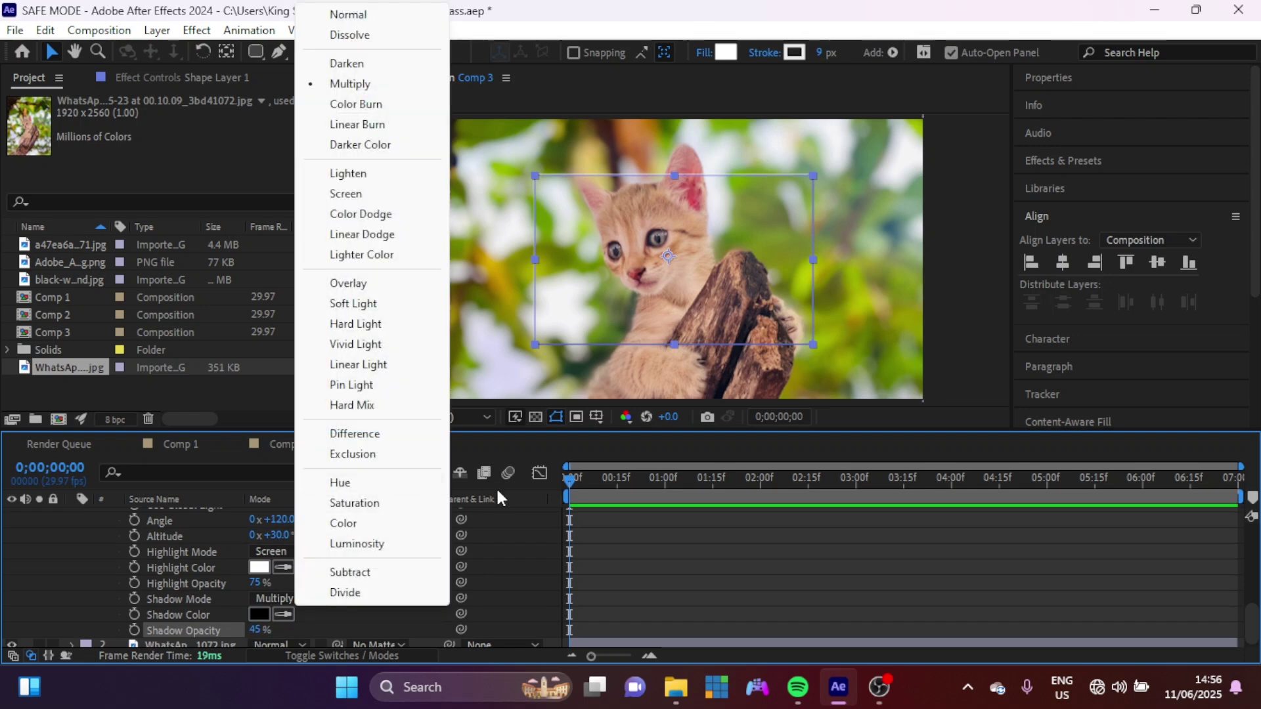
left_click(351, 15)
Duplicate the rectangle as Shape Layer 2, then delete Shape Layer 1's layer styles.
left_click(171, 518)
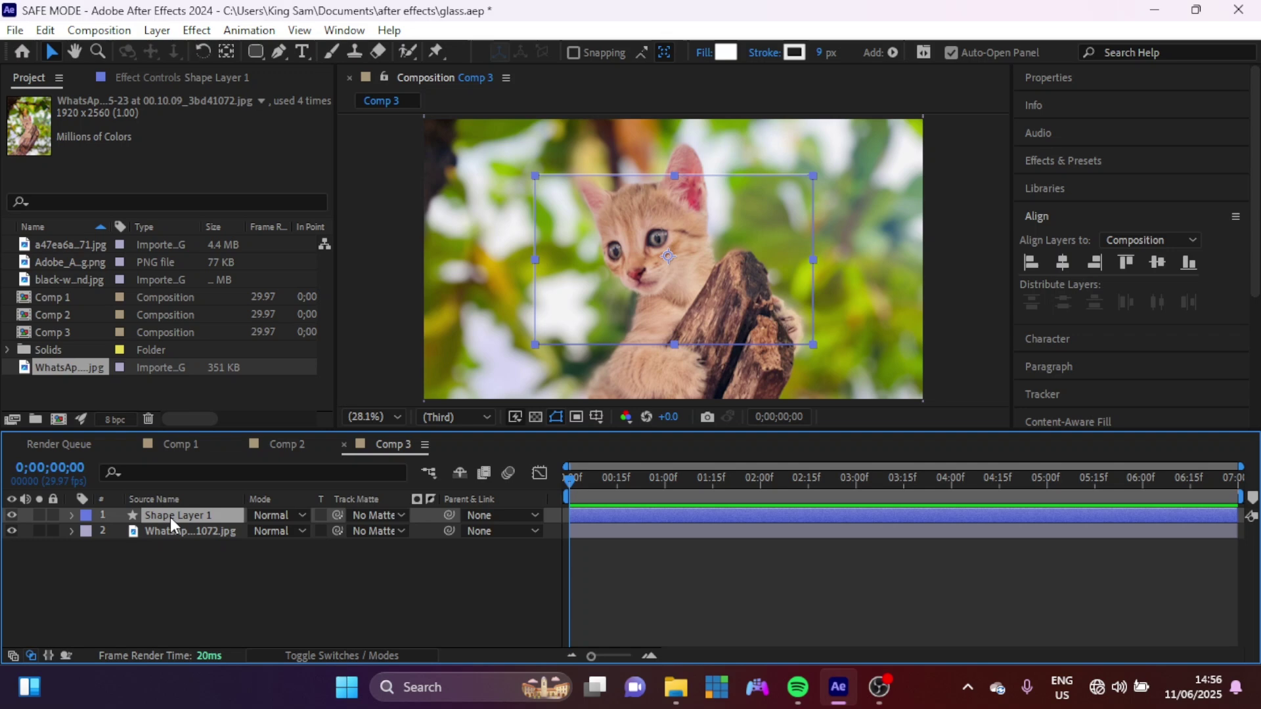
key("ctrl+d")
left_click(168, 538)
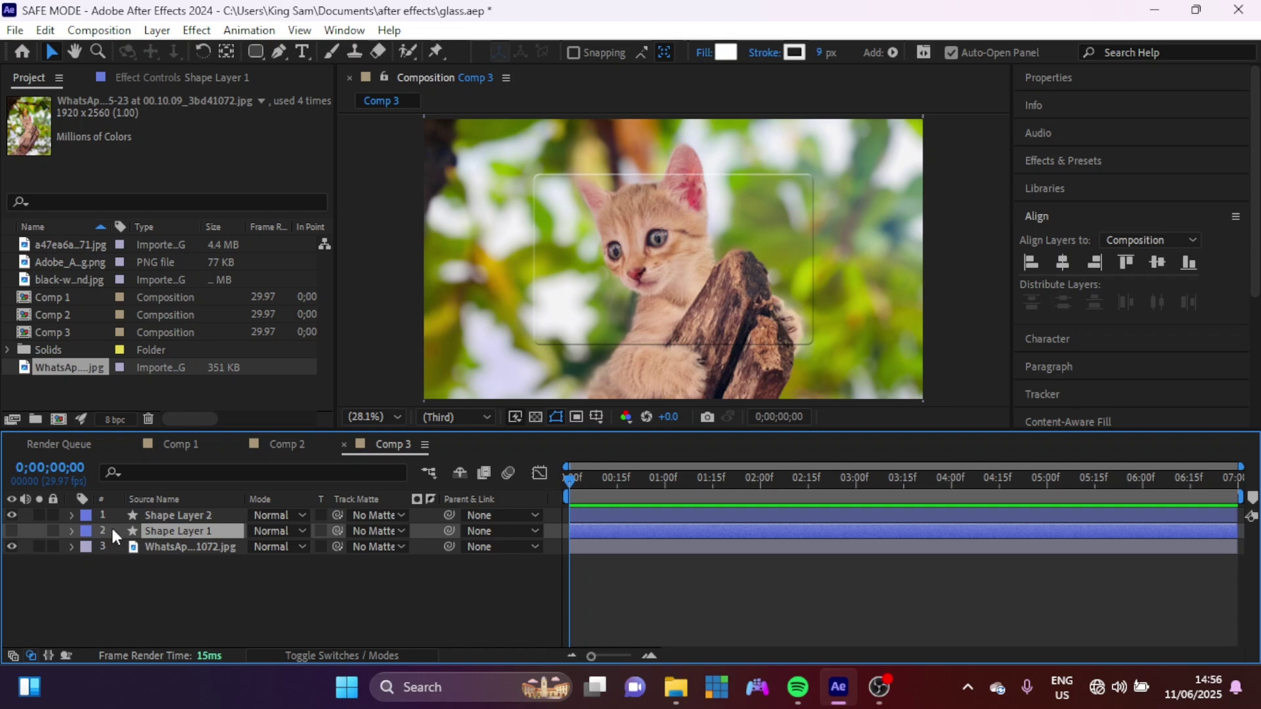
left_click(71, 530)
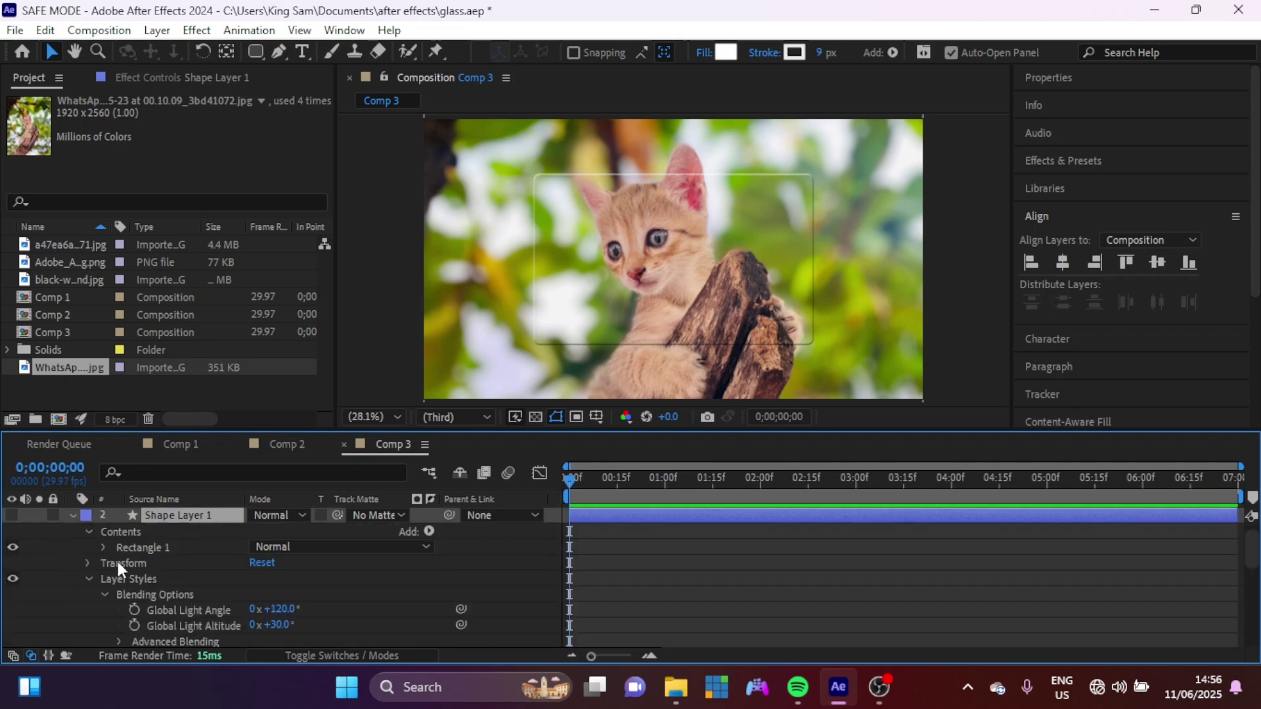
left_click(117, 580)
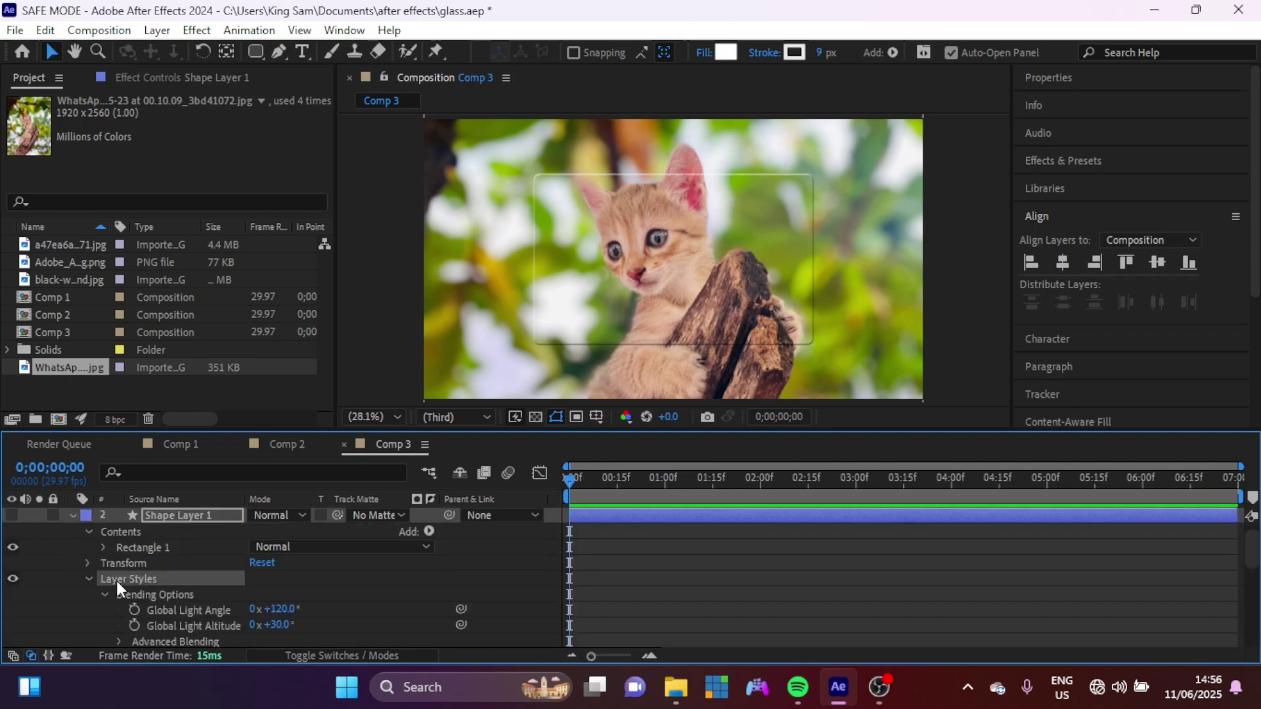
key("ctrl+d")
left_click(192, 513)
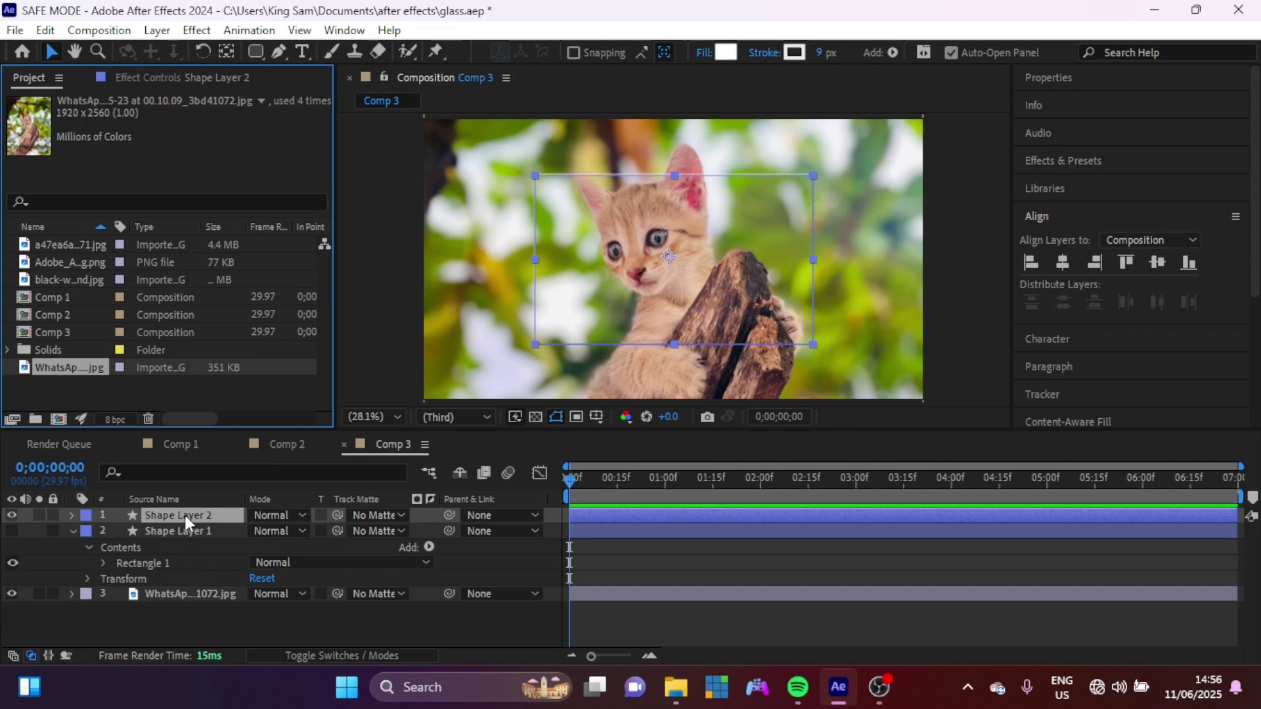
right_click(184, 515)
Add a Drop Shadow layer style to Shape Layer 2.
mouse_move(284, 358)
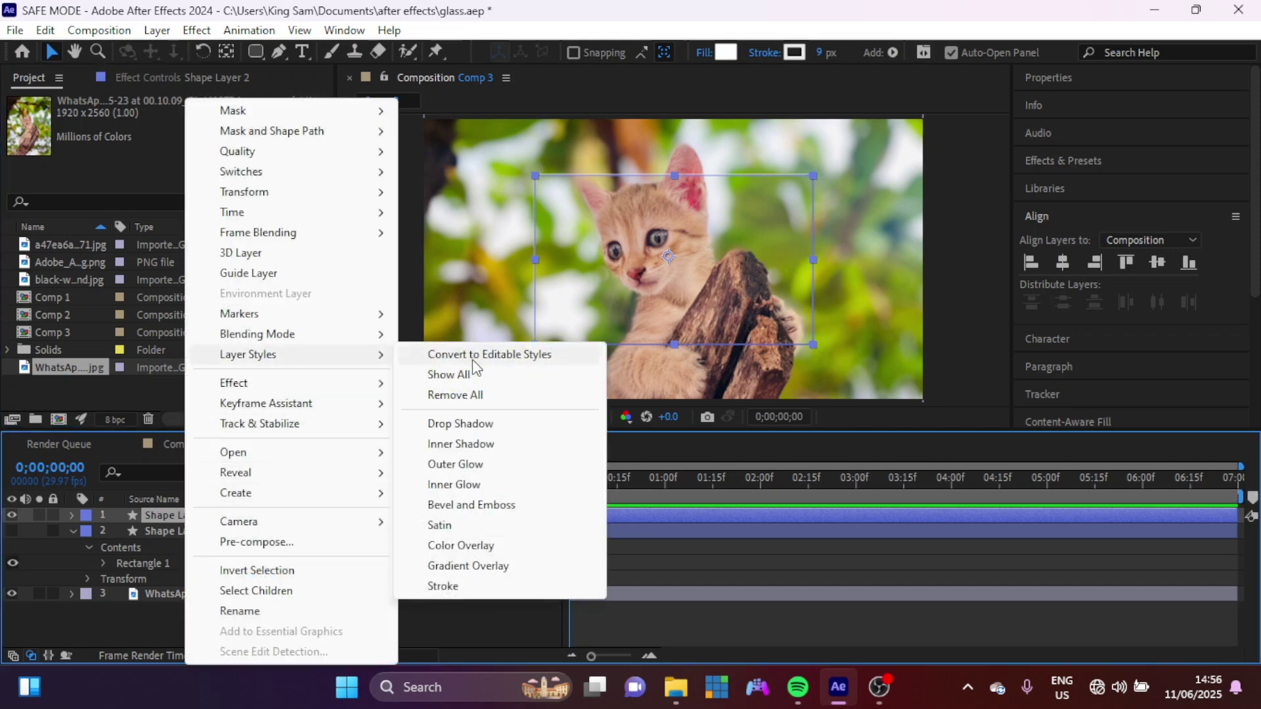
left_click(454, 423)
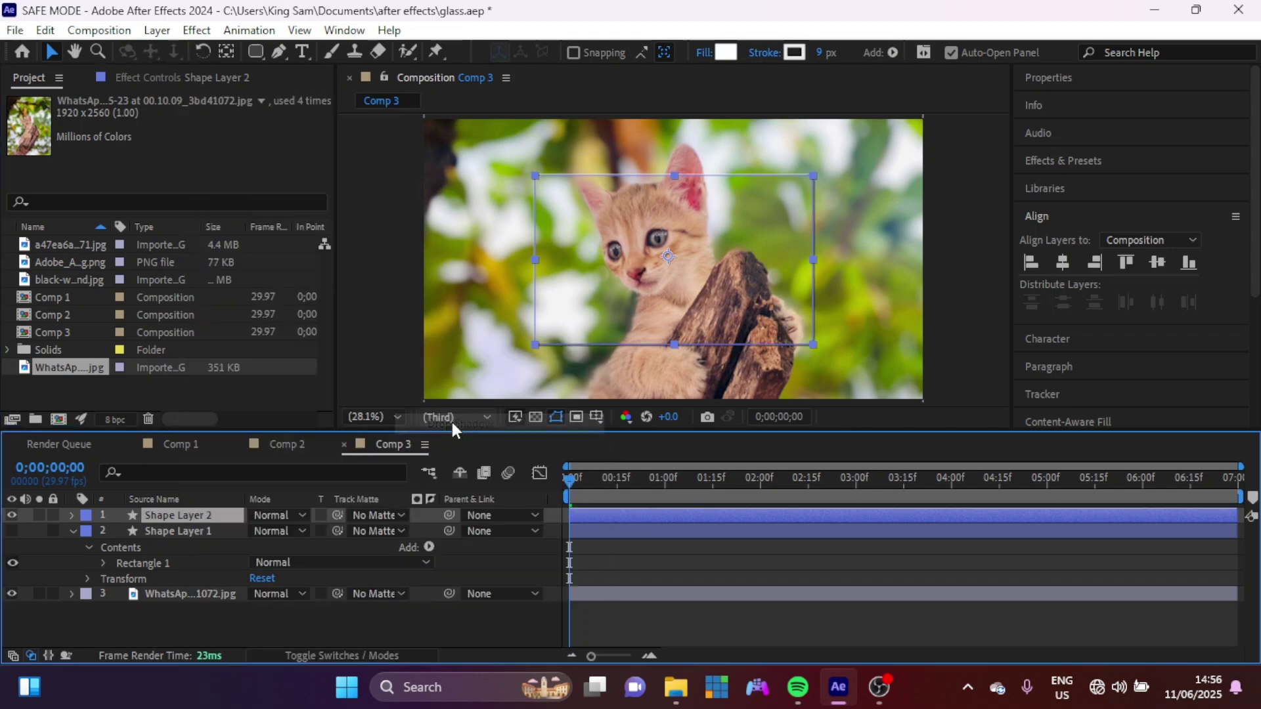
left_click(71, 516)
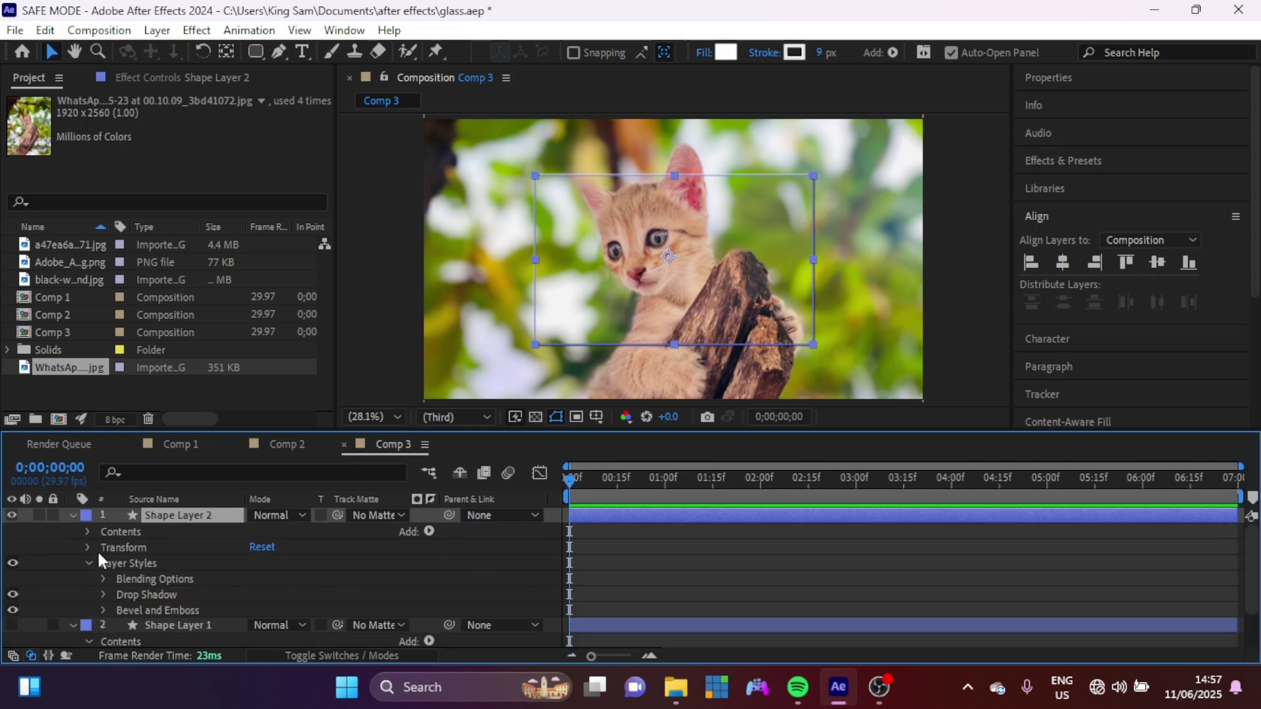
left_click(103, 595)
Set the drop shadow Size to 24 and Opacity to 38%.
scroll(131, 591, "down", 2)
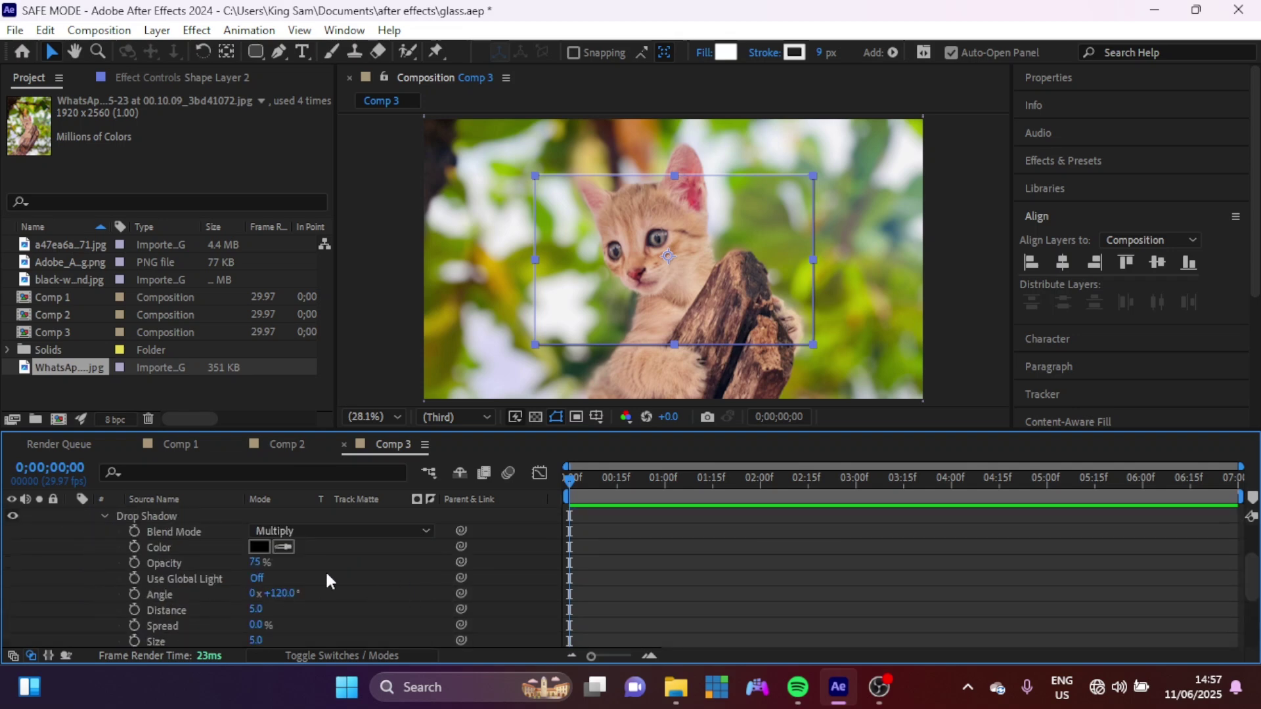
scroll(328, 582, "down", 1)
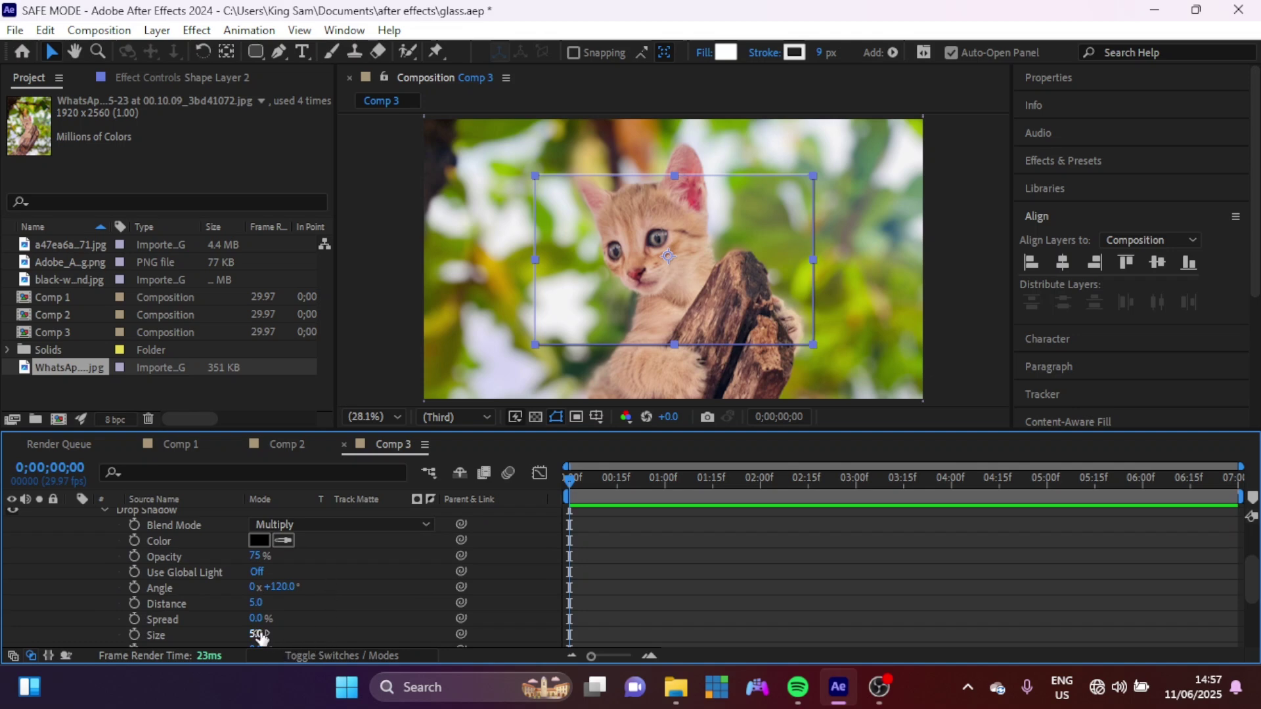
left_click_drag(260, 637, 273, 630)
scroll(325, 600, "down", 3)
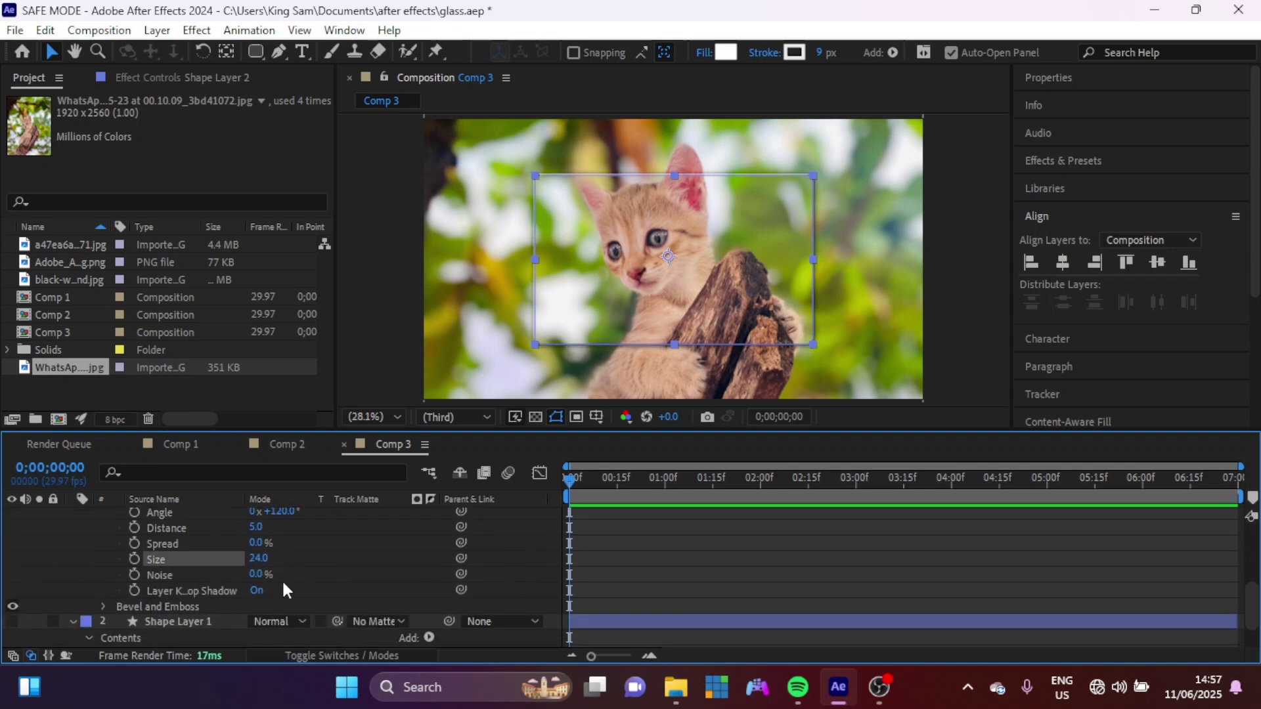
scroll(365, 581, "up", 3)
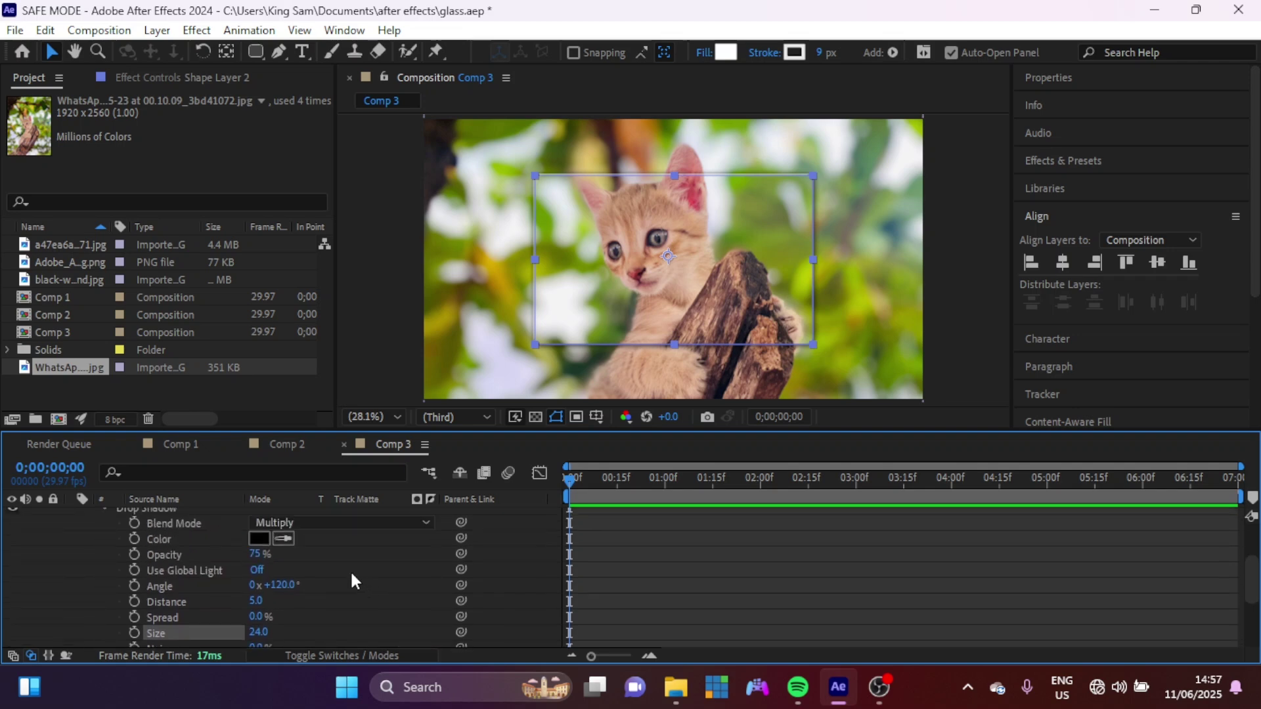
left_click_drag(256, 559, 223, 557)
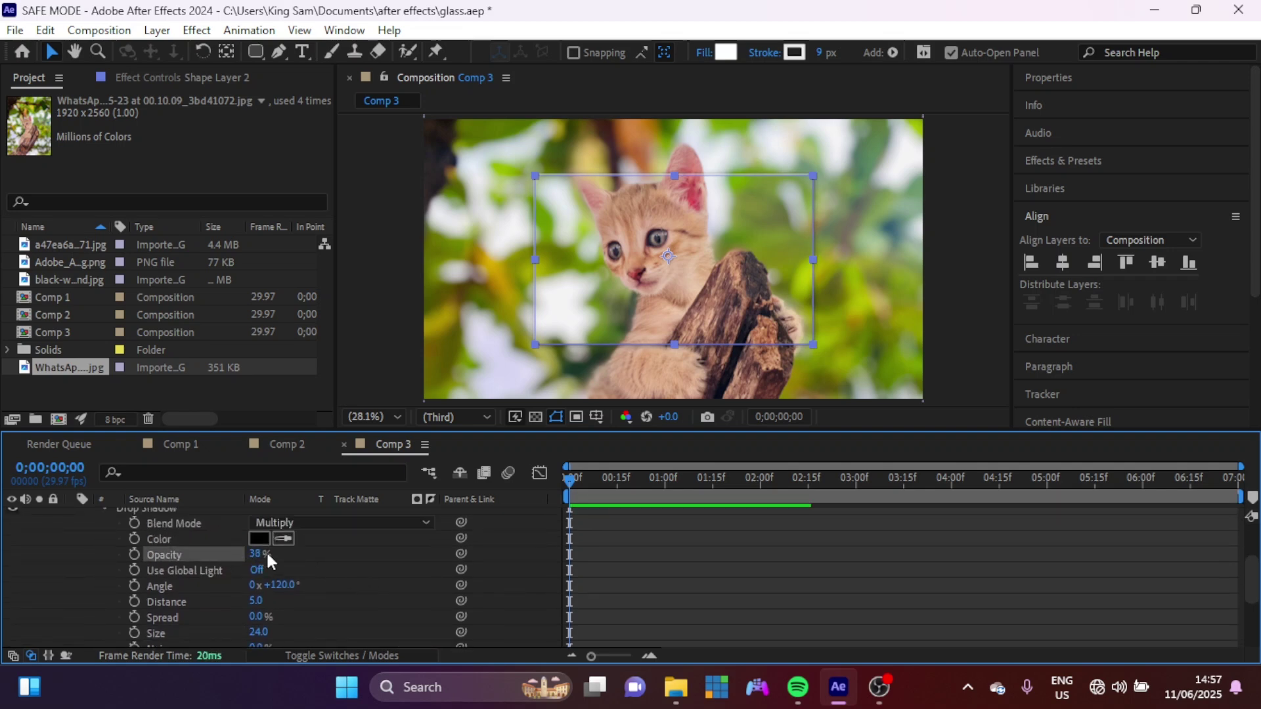
scroll(373, 534, "up", 3)
Create Adjustment Layer 3 and move it between Shape Layer 2 and Shape Layer 1.
left_click(73, 516)
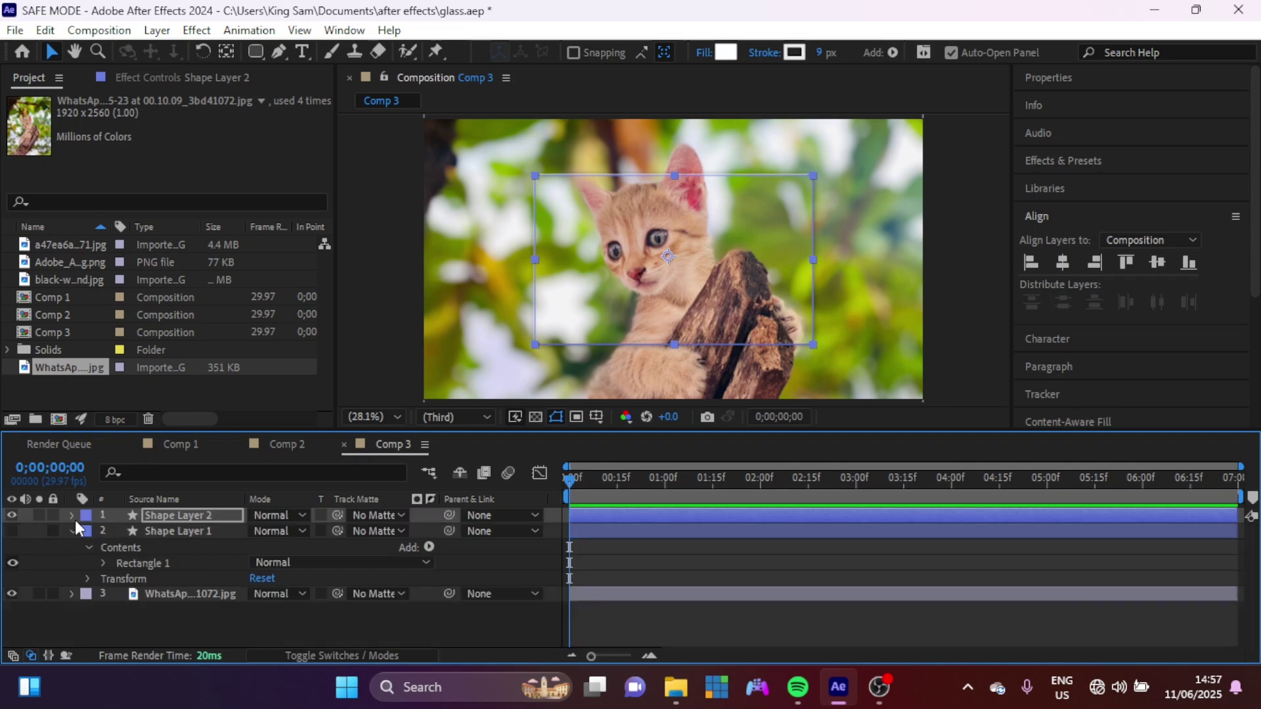
right_click(182, 637)
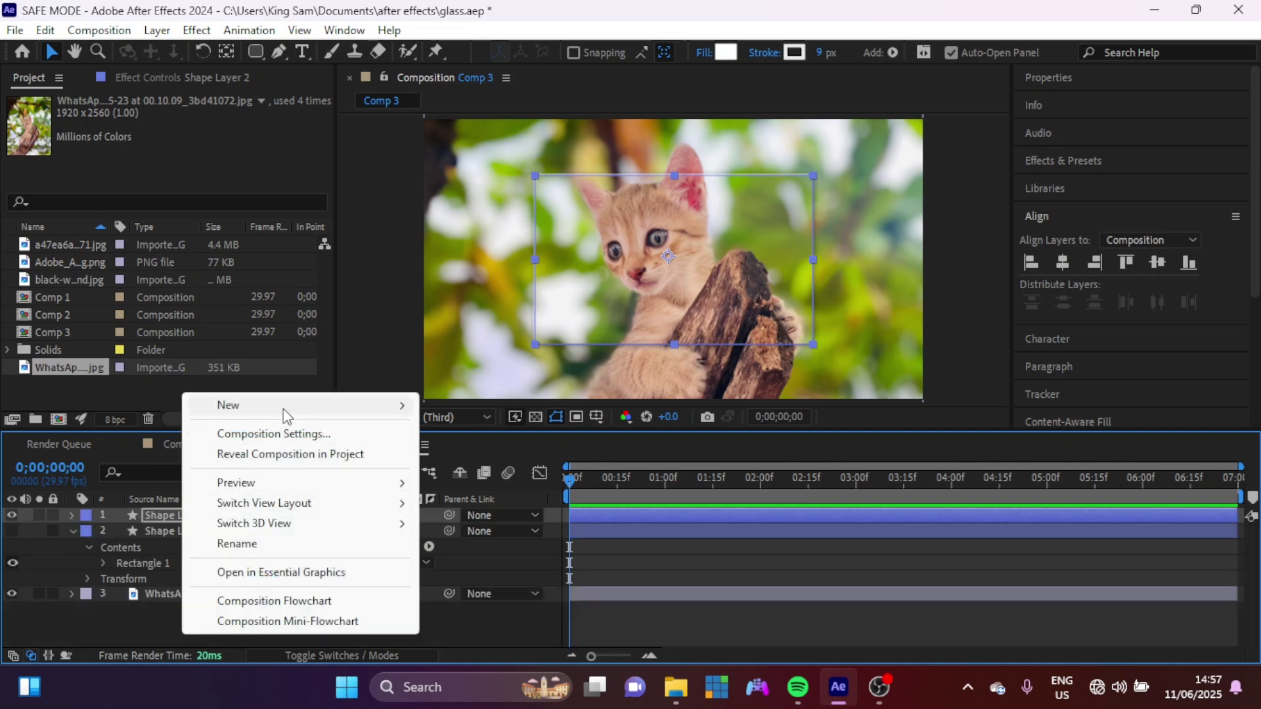
mouse_move(322, 412)
left_click(492, 555)
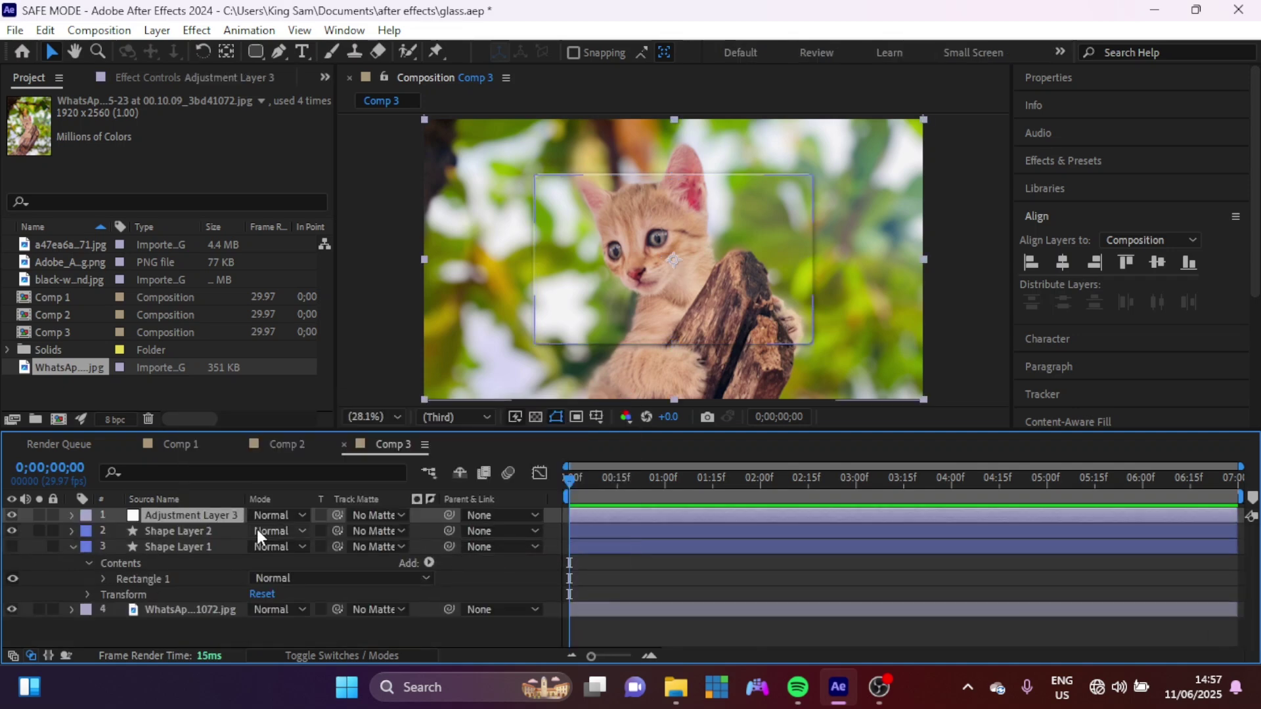
left_click_drag(189, 519, 186, 537)
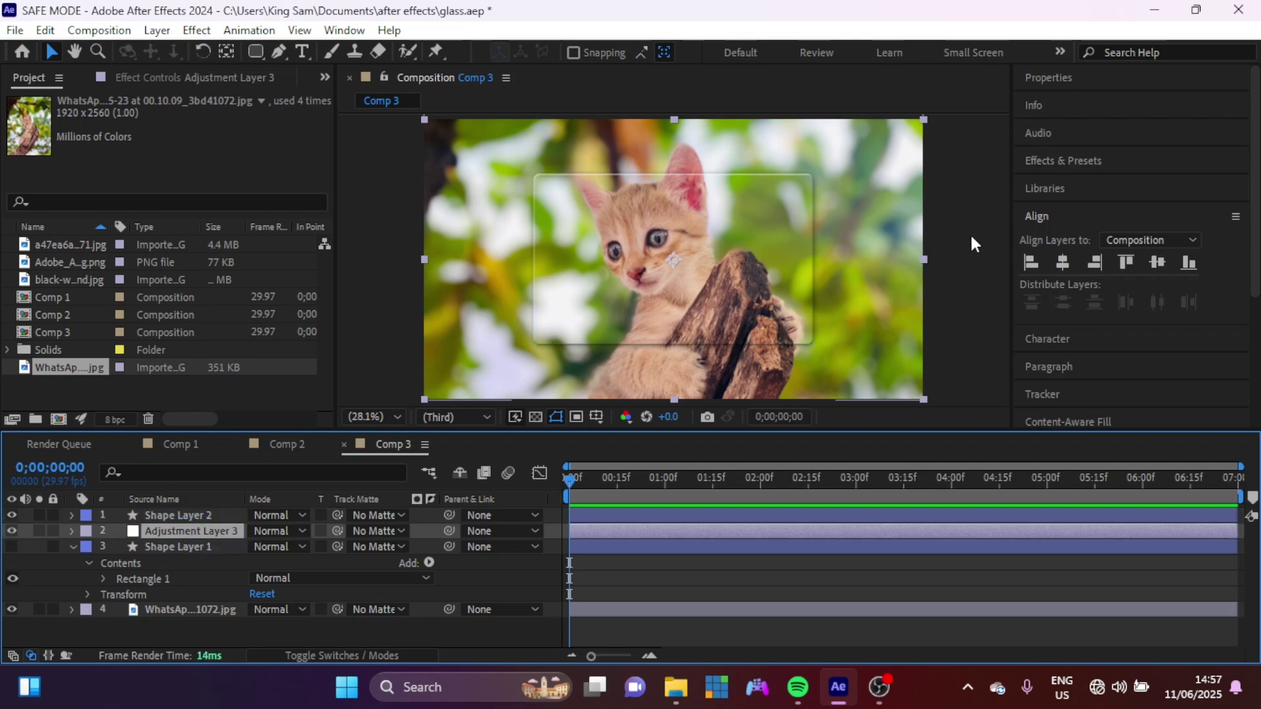
Apply the Tint effect to Adjustment Layer 3 with Map Black To set to white.
left_click(1065, 160)
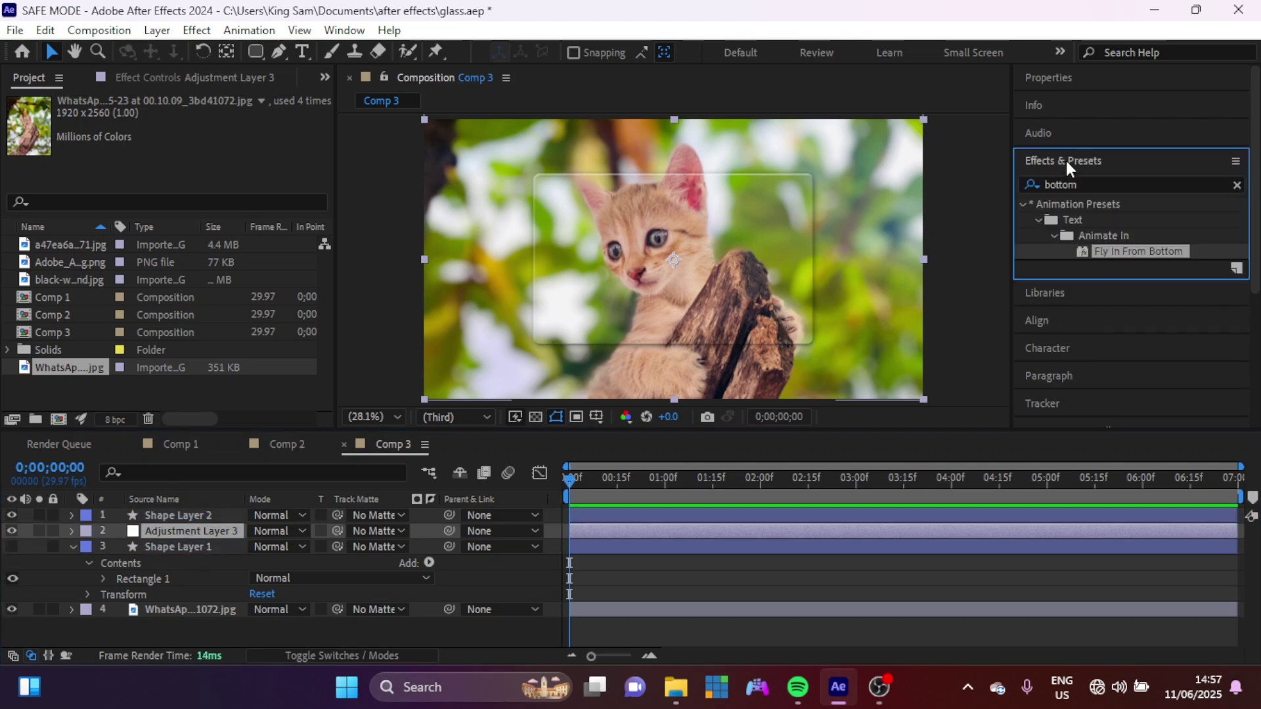
left_click(1237, 185)
left_click(1190, 185)
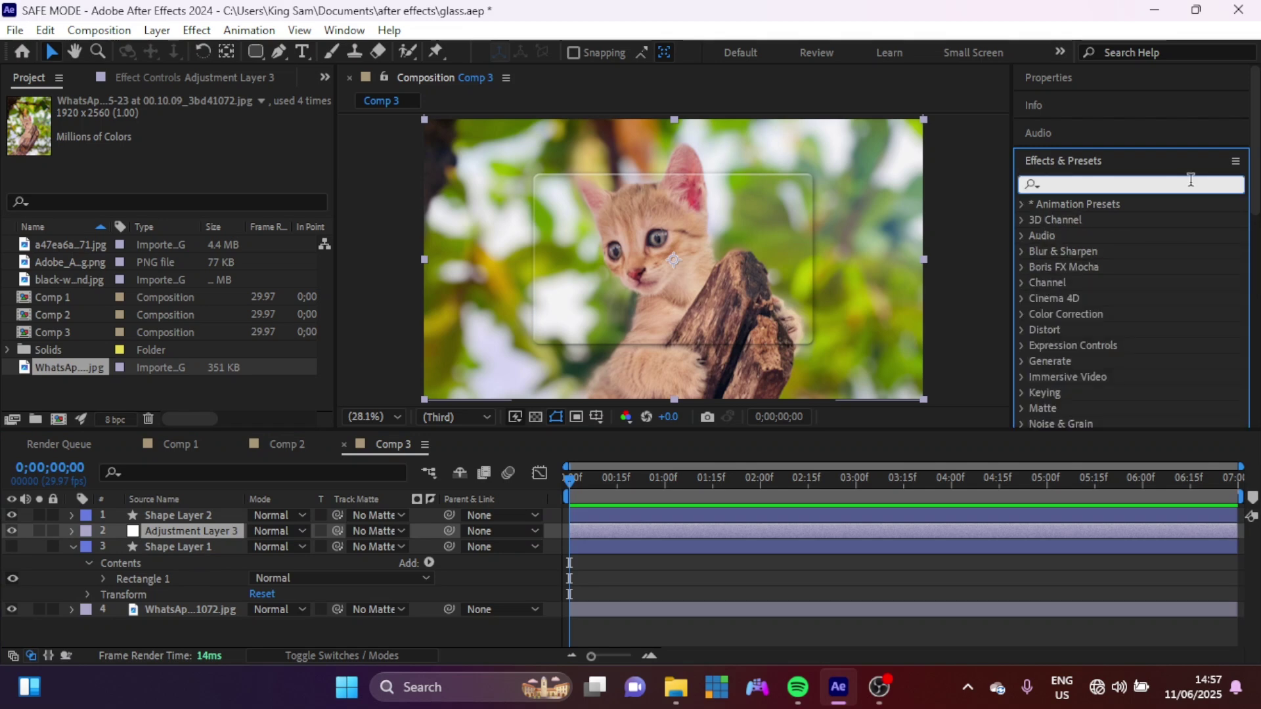
type("tint")
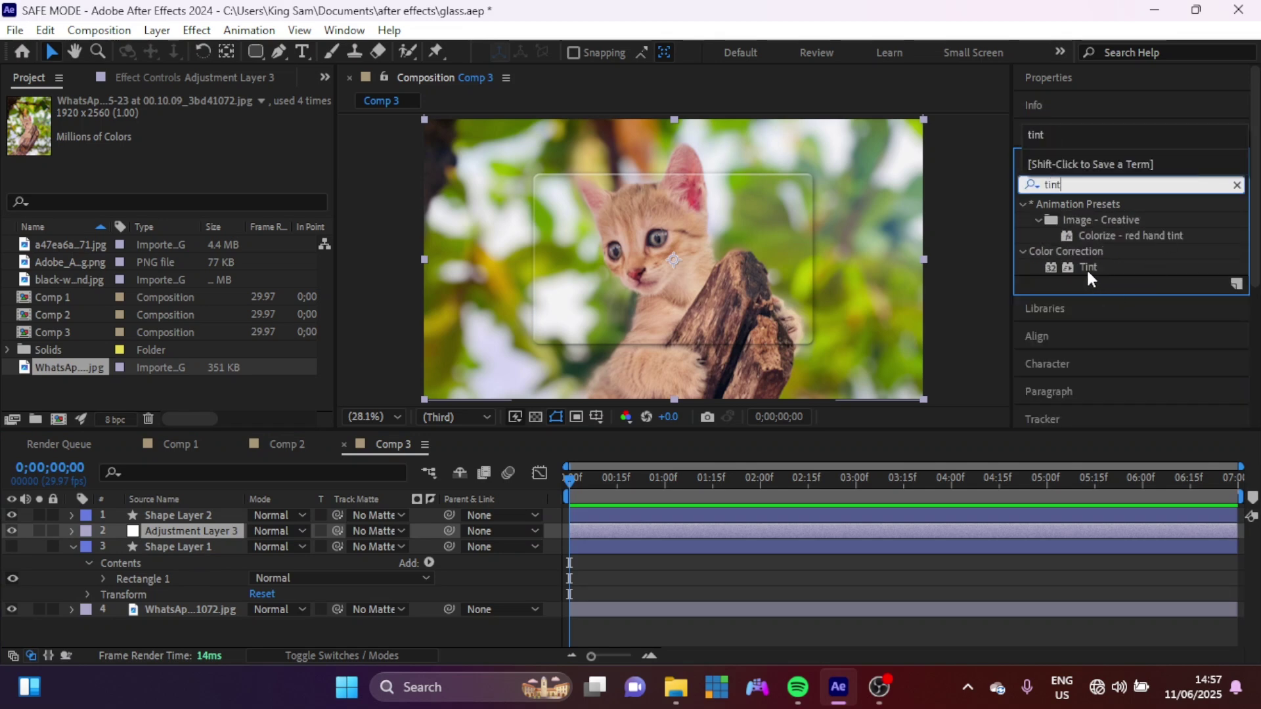
left_click_drag(1086, 268, 758, 356)
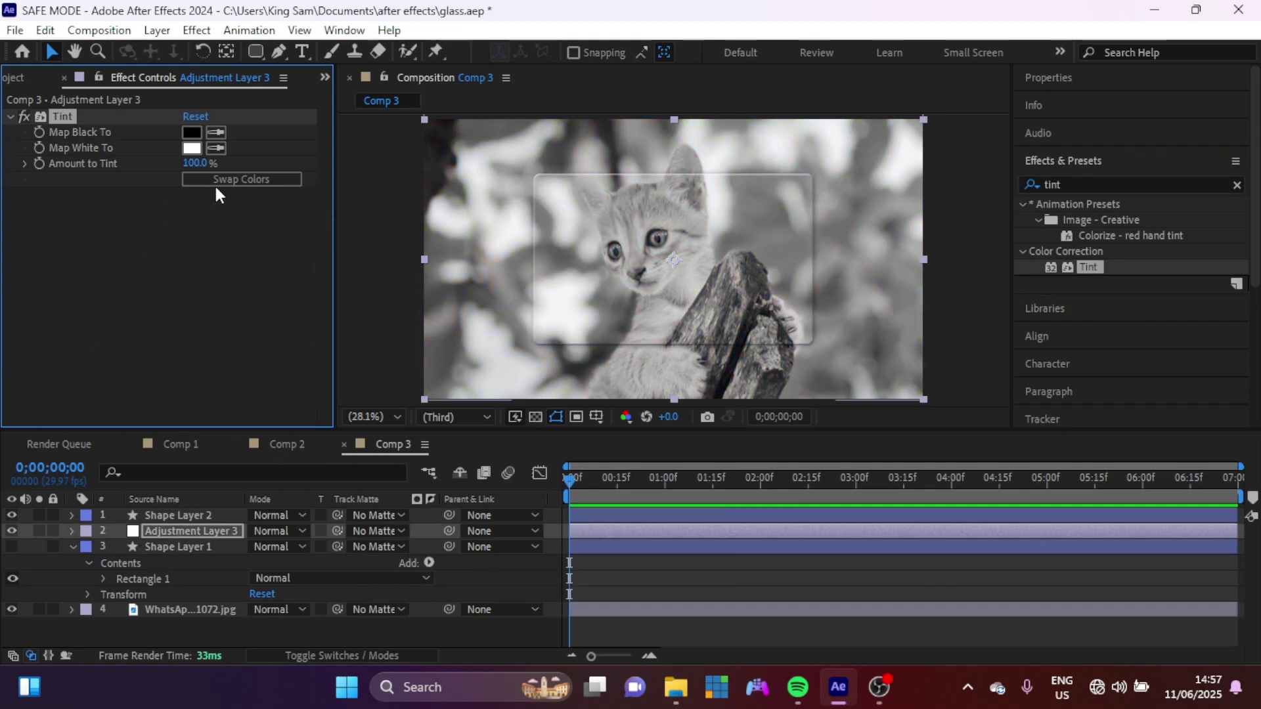
left_click(193, 132)
left_click_drag(318, 317, 238, 289)
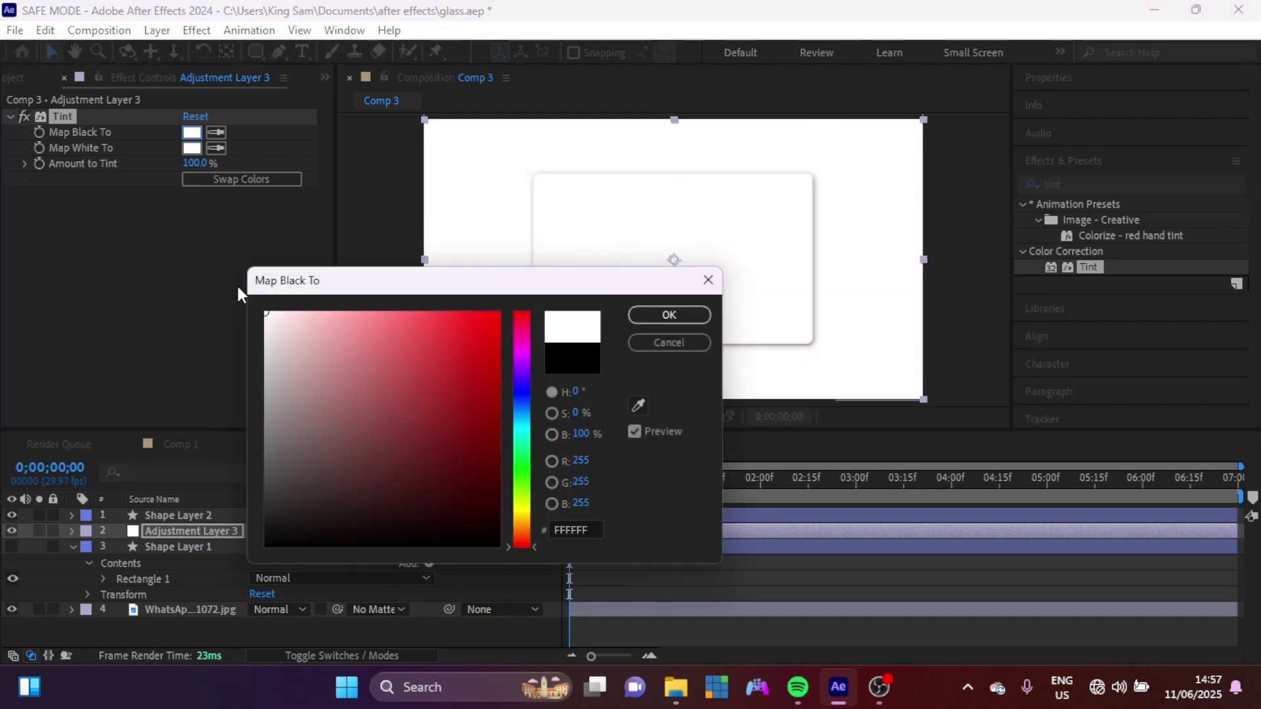
Confirm the white colour and set the adjustment layer's Track Matte to Shape Layer 1.
left_click(670, 315)
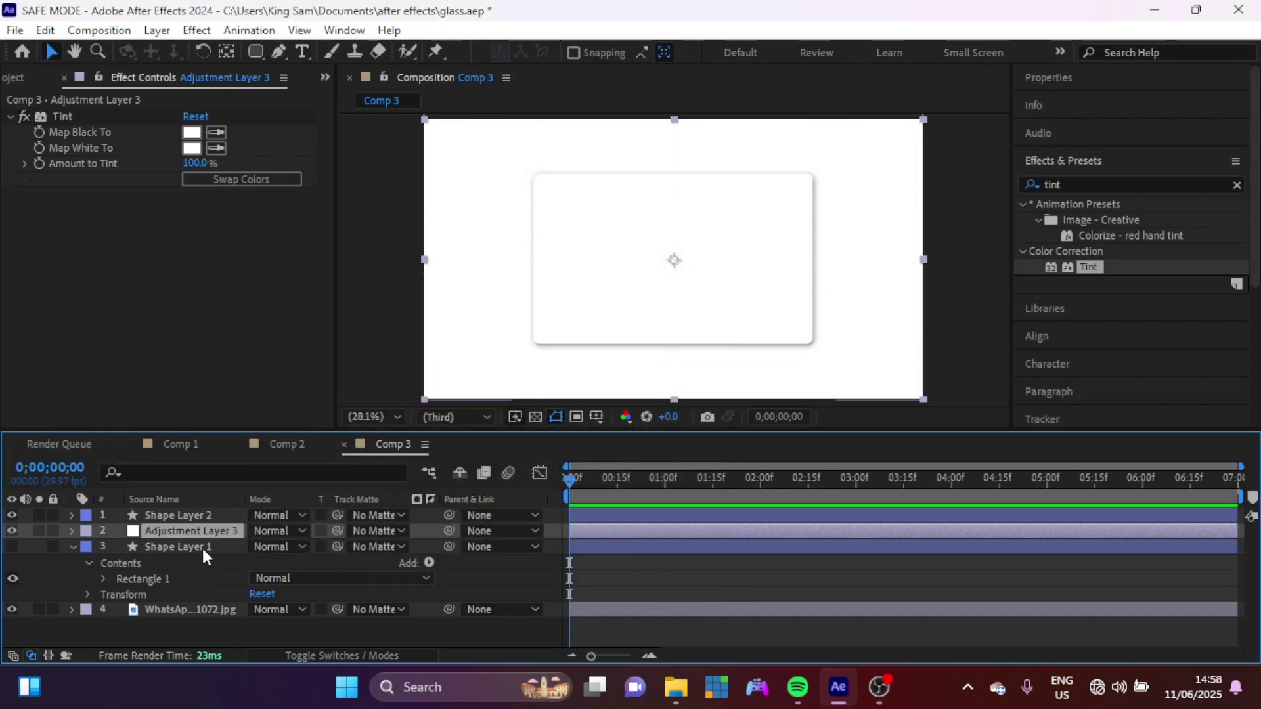
left_click(377, 531)
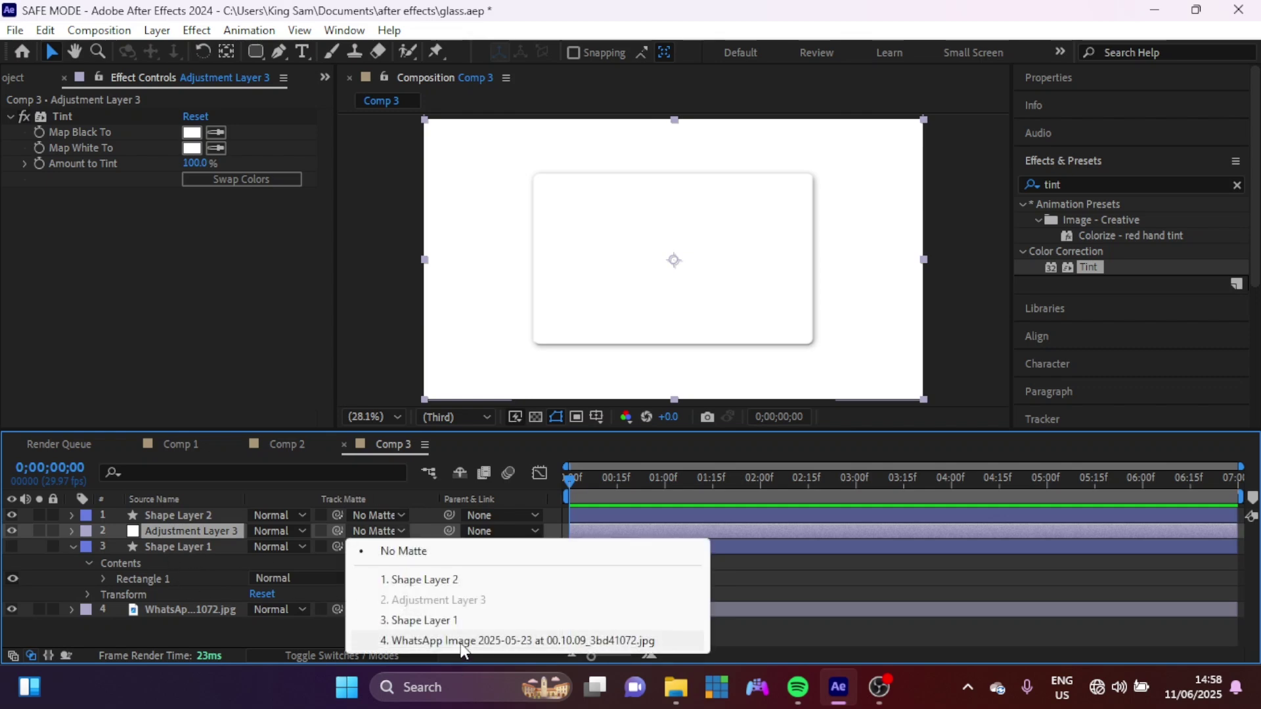
left_click(452, 620)
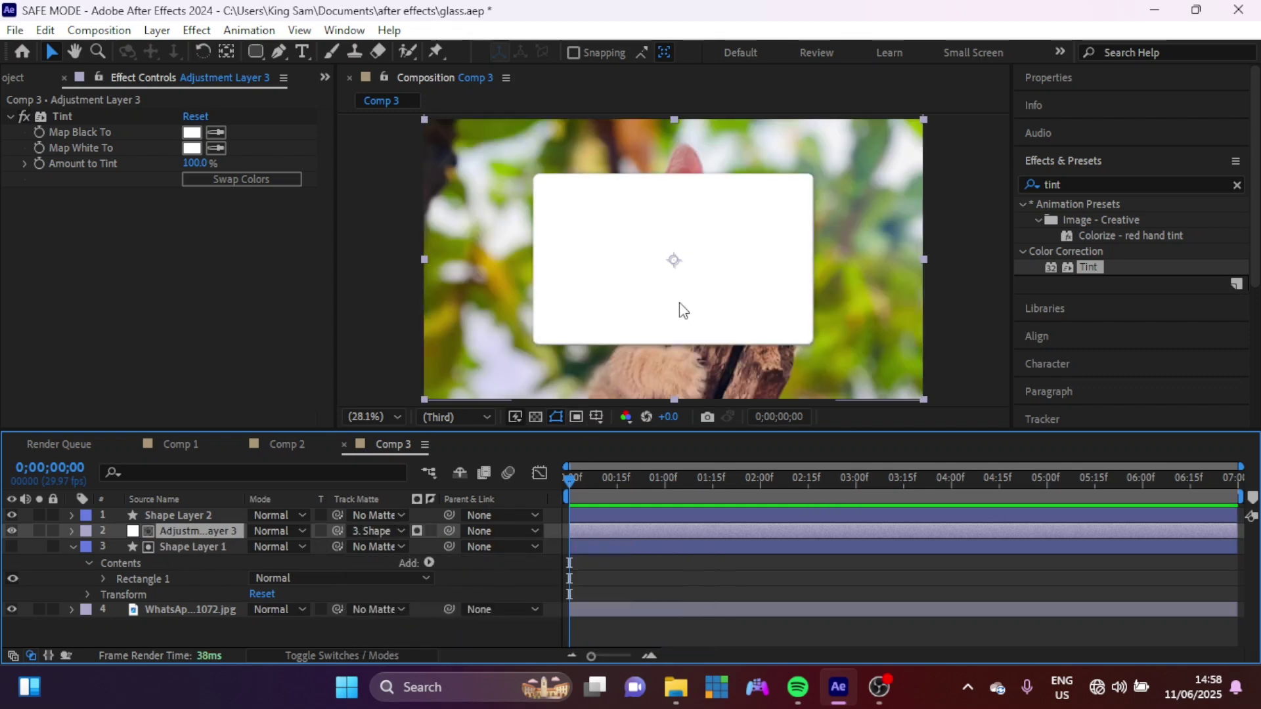
Set the Tint effect's Amount to Tint to 12%.
left_click(196, 164)
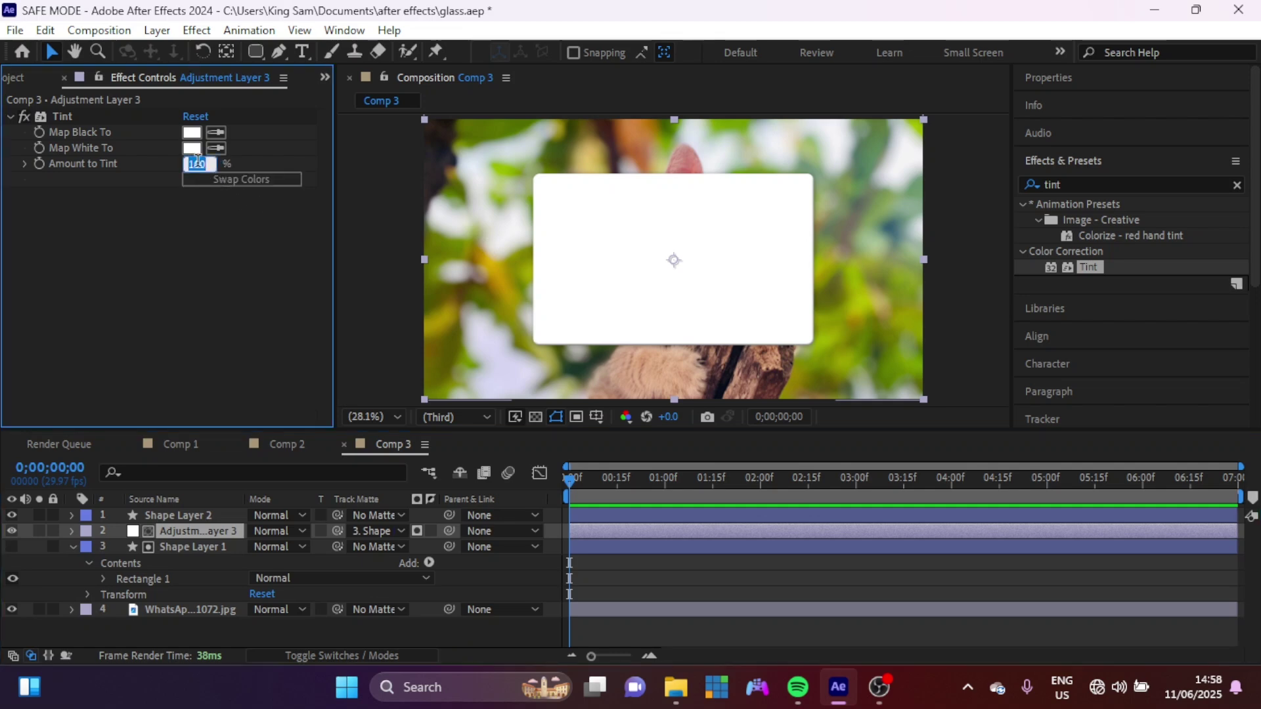
type("12")
key("Return")
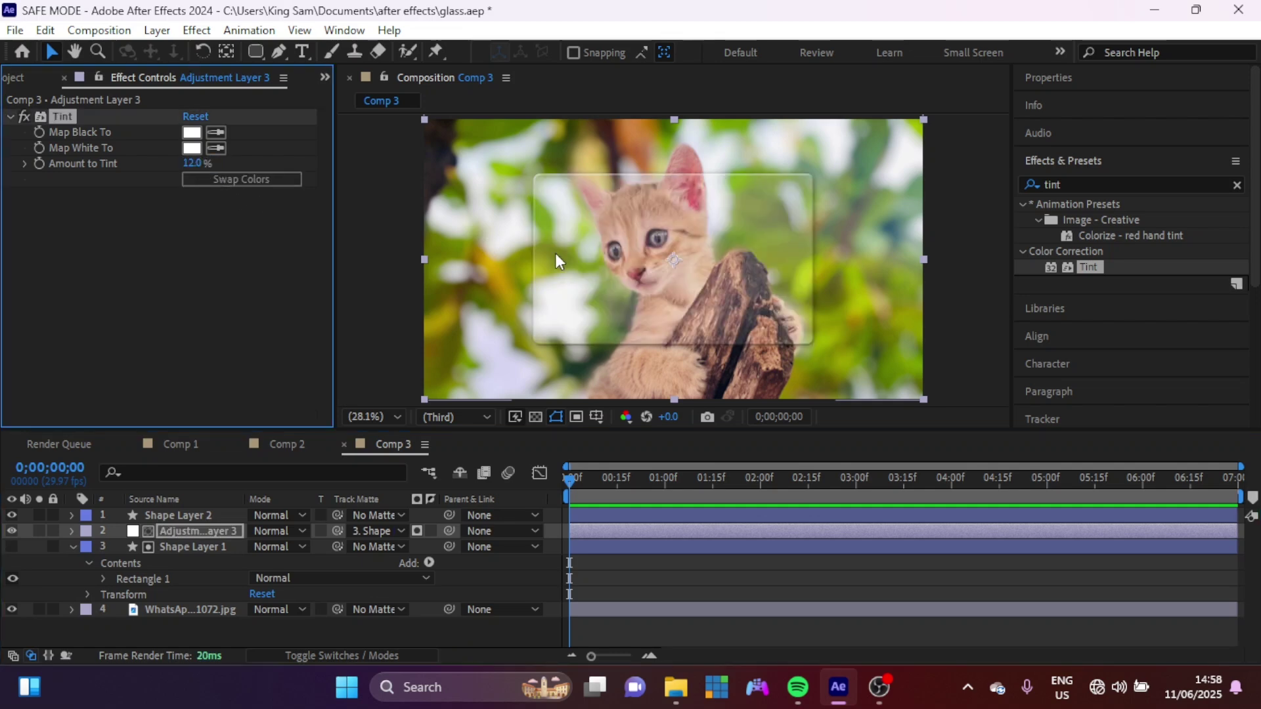
Try Gaussian Blur on the adjustment layer, then delete it.
left_click(1237, 185)
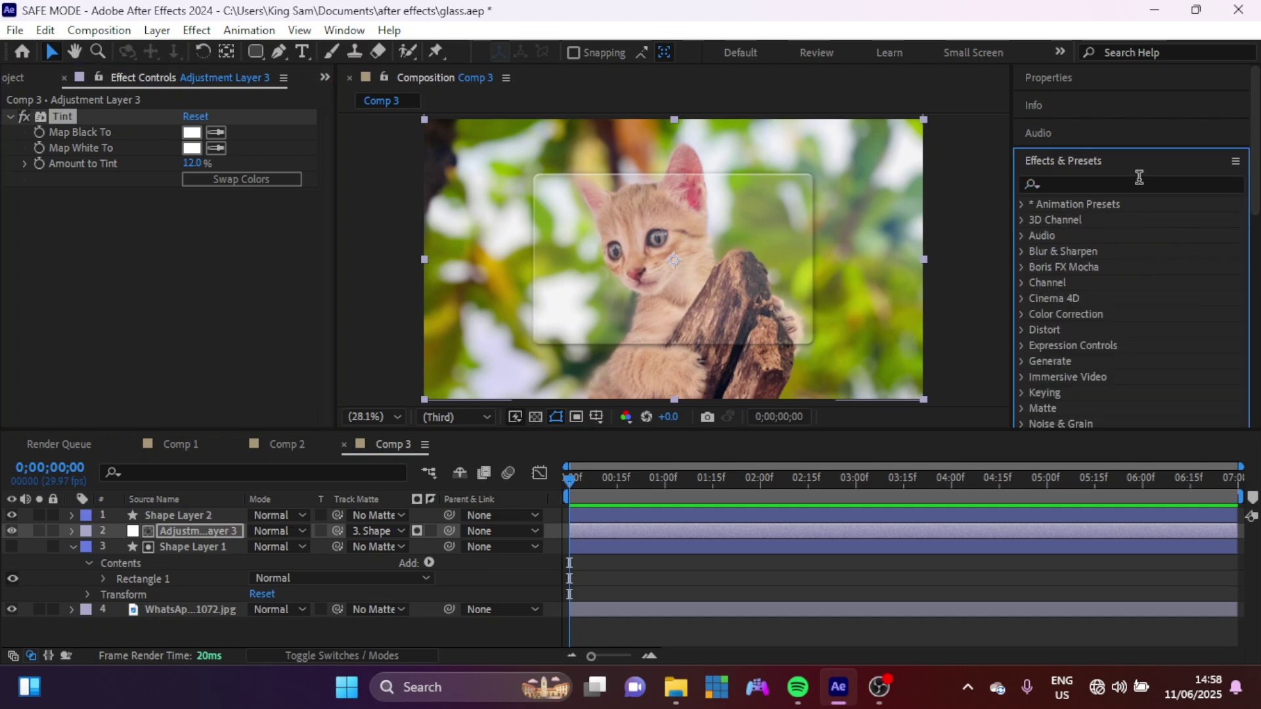
left_click(1118, 186)
type("gau")
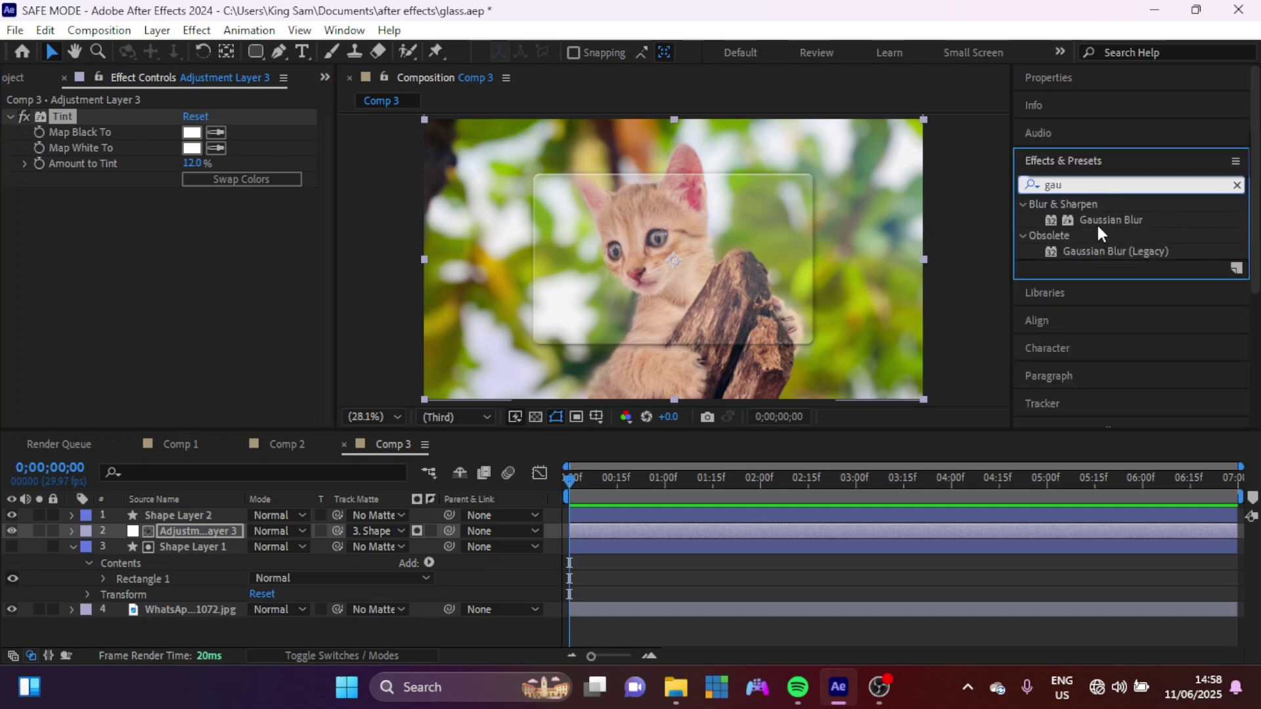
left_click_drag(1097, 222, 231, 293)
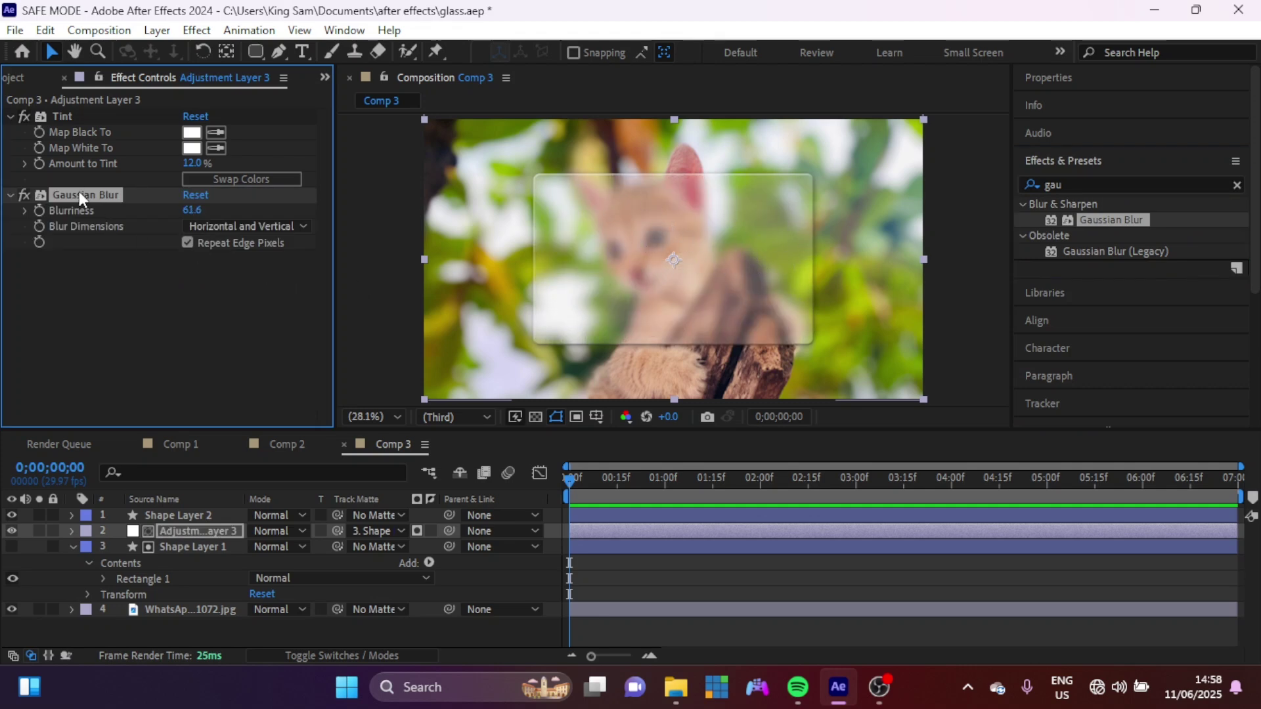
key("Delete")
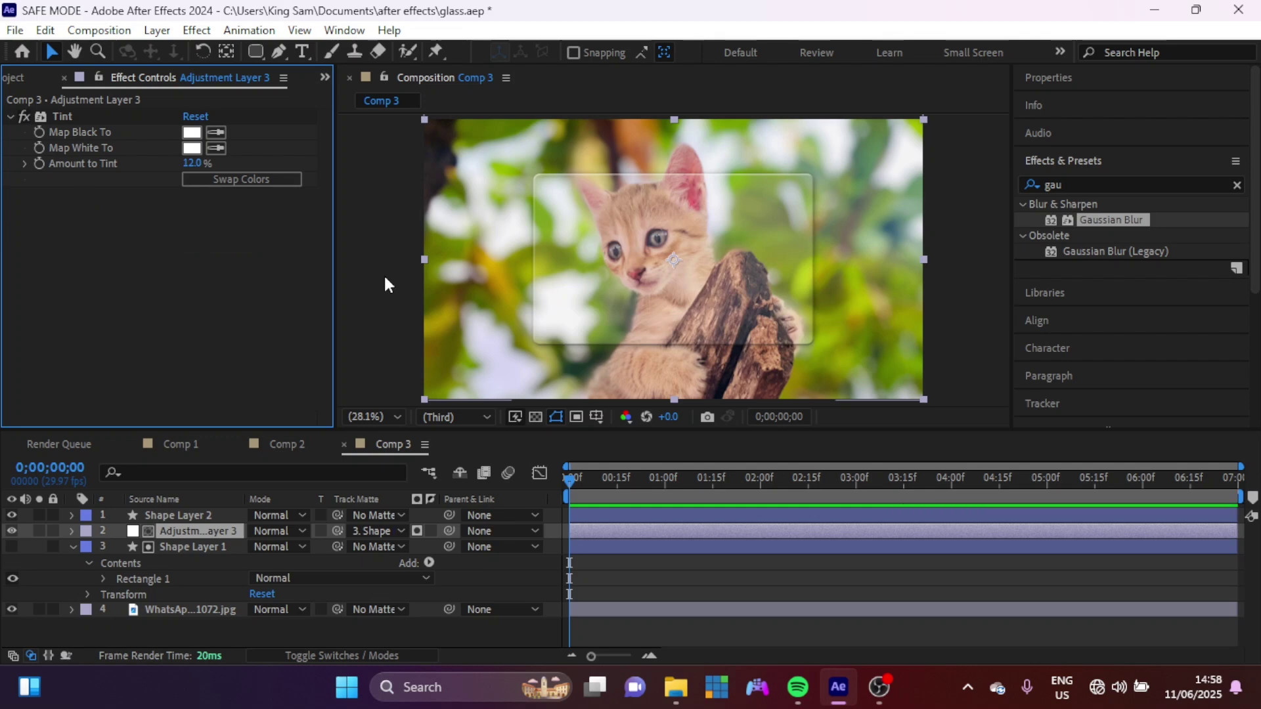
Apply Compound Blur to Adjustment Layer 3.
left_click(1236, 185)
left_click(1066, 186)
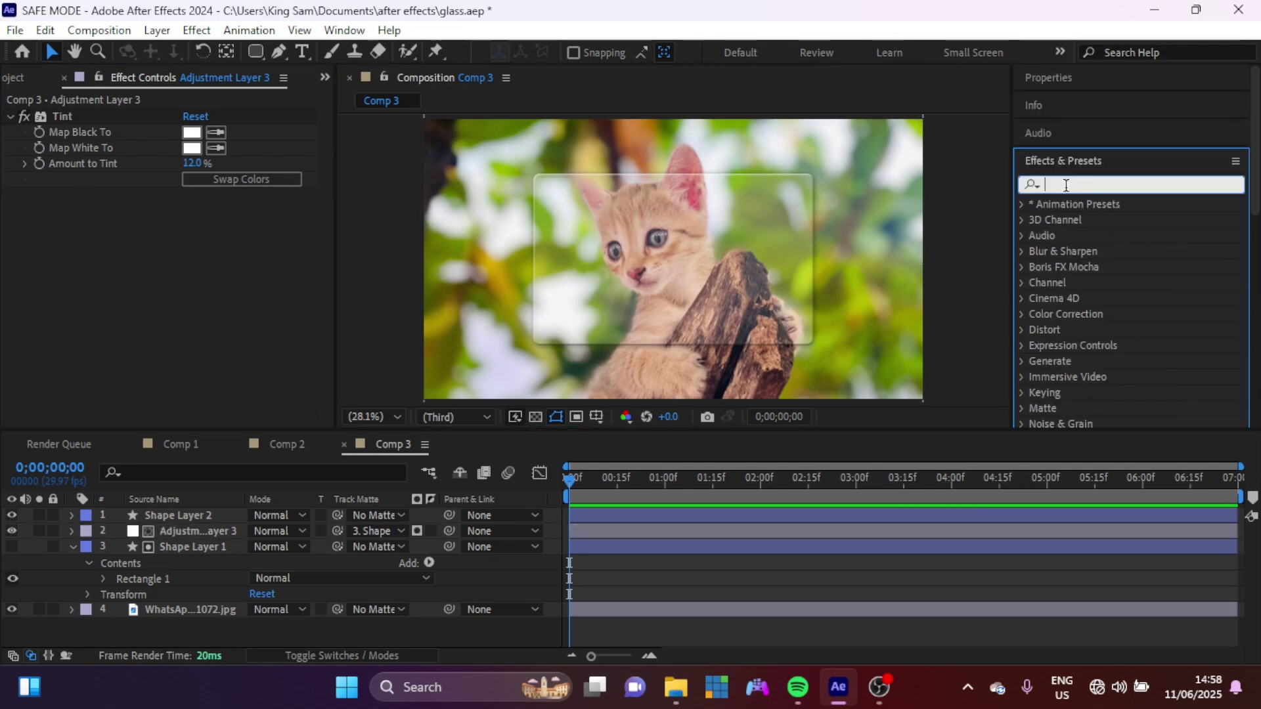
type("comp")
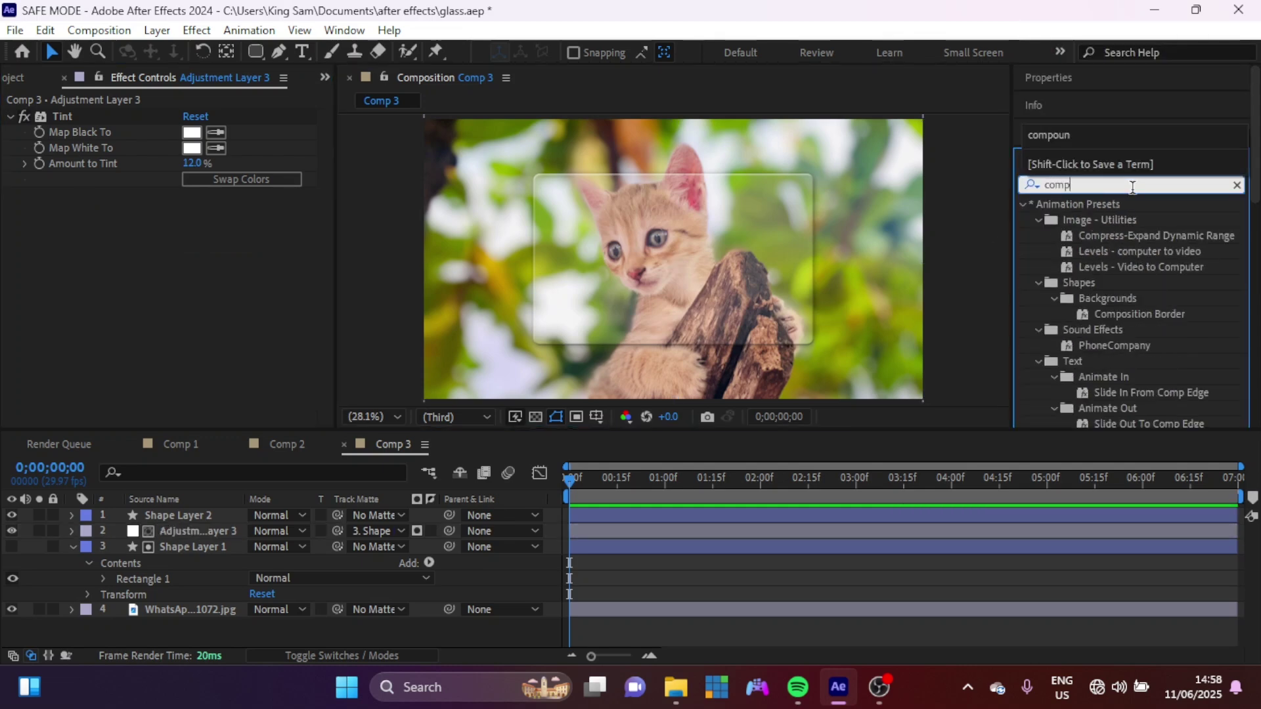
type("oun")
left_click_drag(1100, 223, 274, 265)
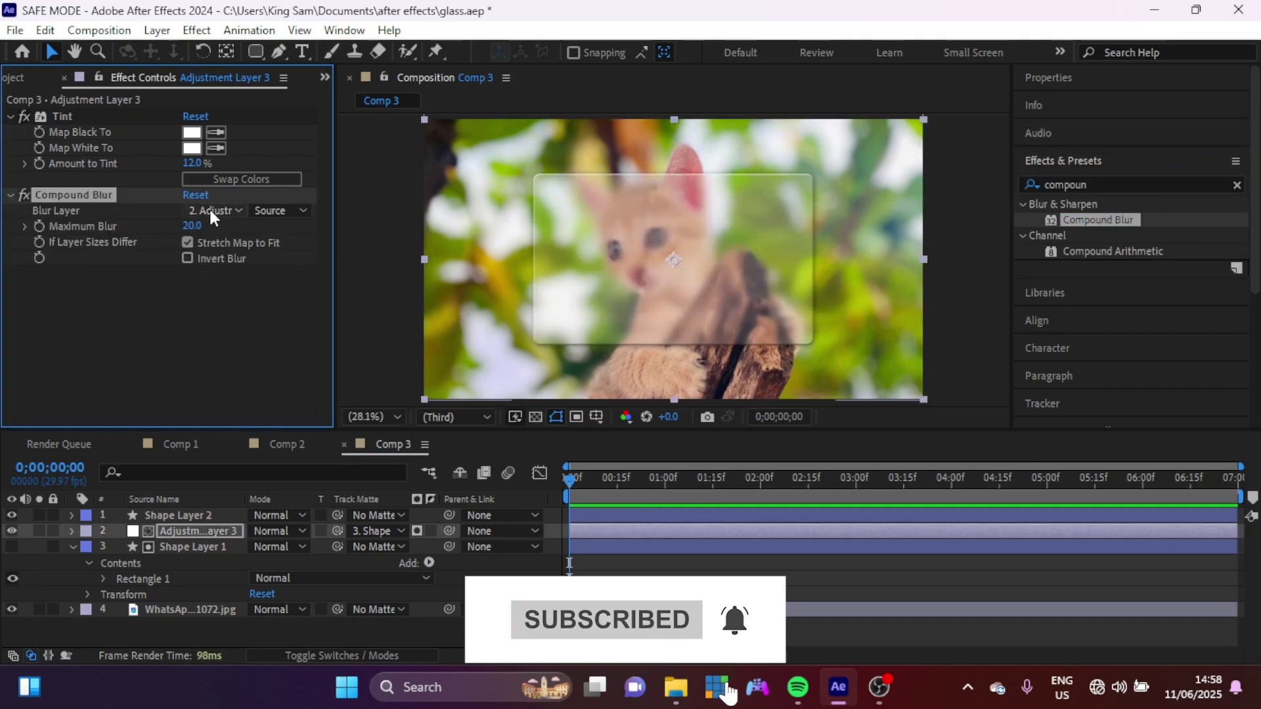
Add the grey texture and black-and-white marble images to Comp 3 above the kitten photo.
left_click(13, 76)
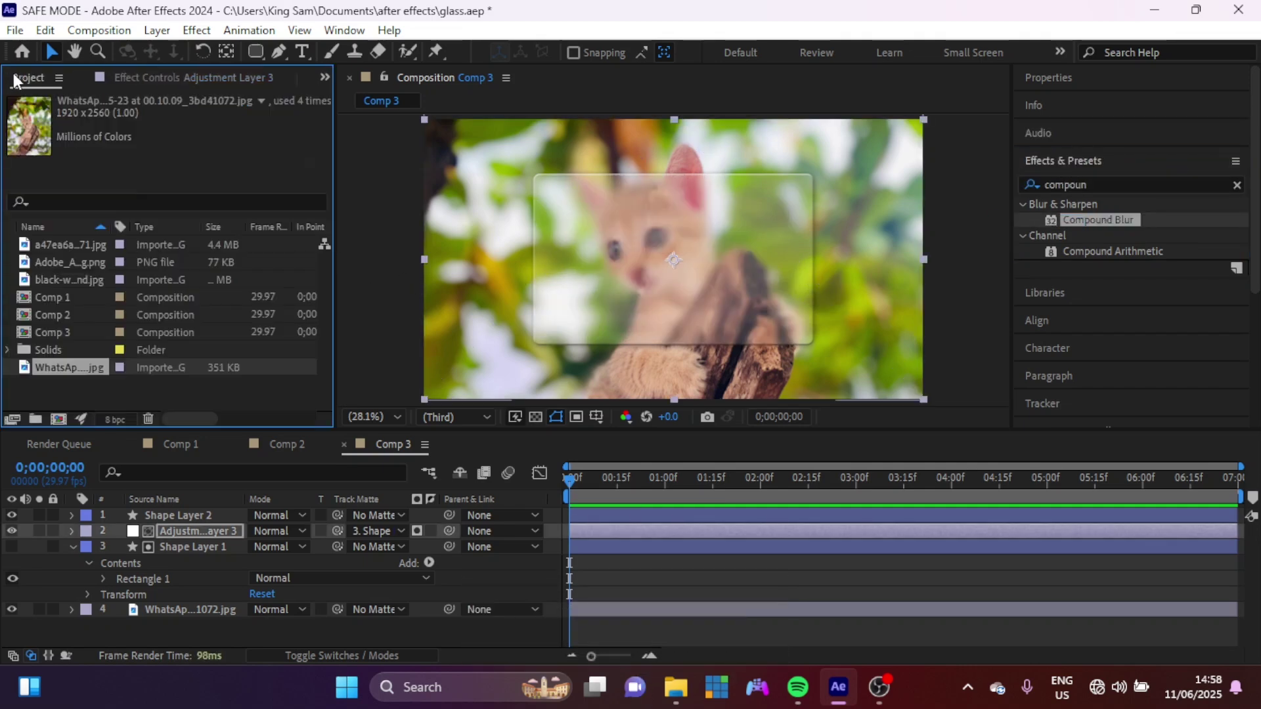
left_click(63, 257)
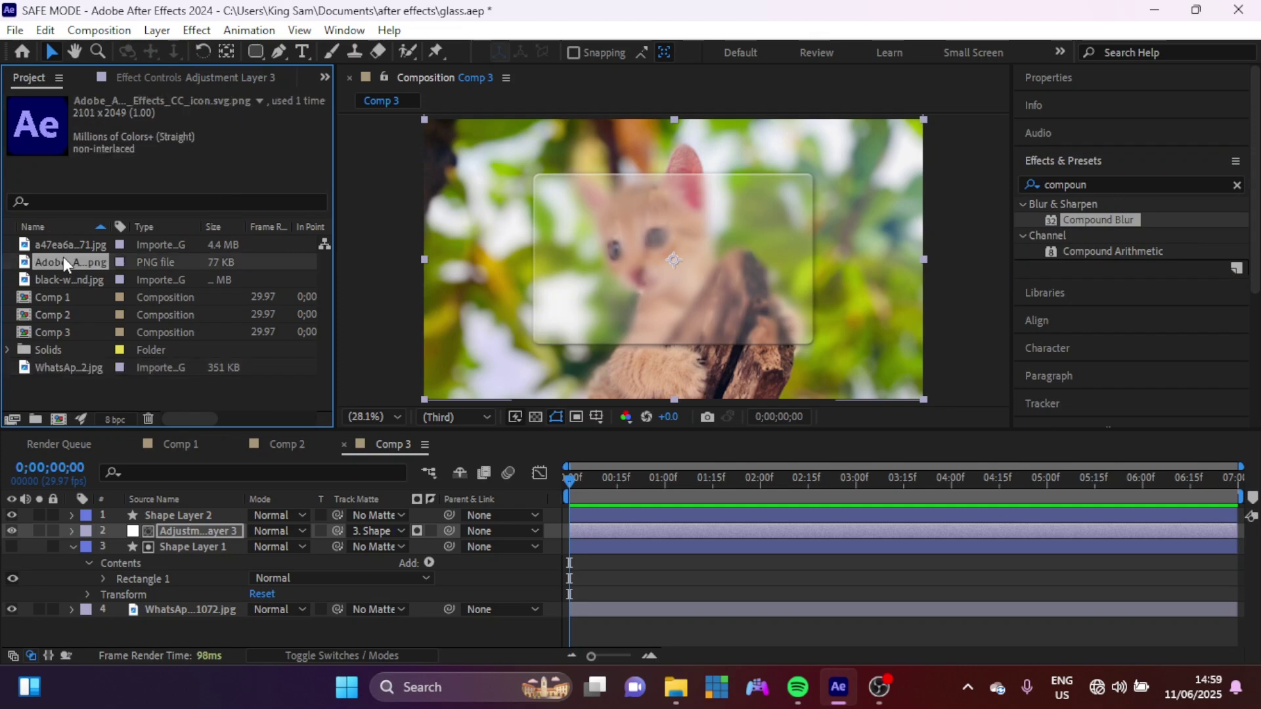
left_click(82, 245)
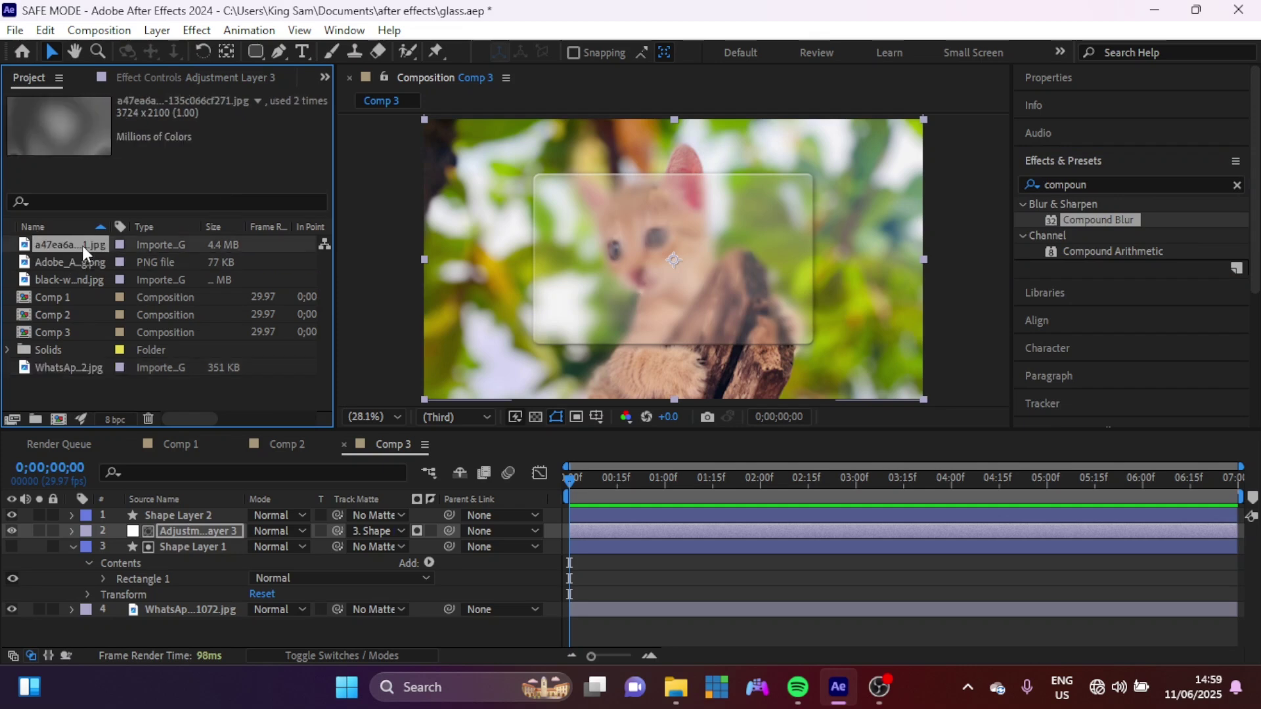
left_click(66, 281)
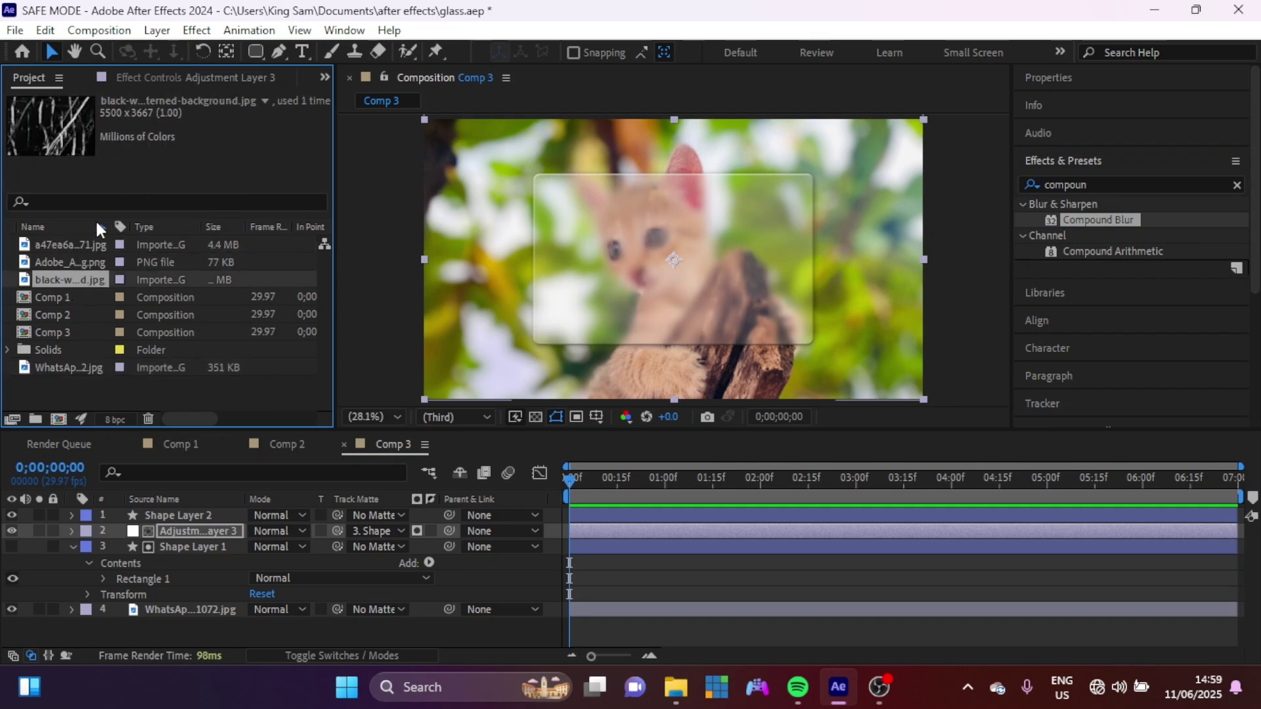
left_click(63, 244)
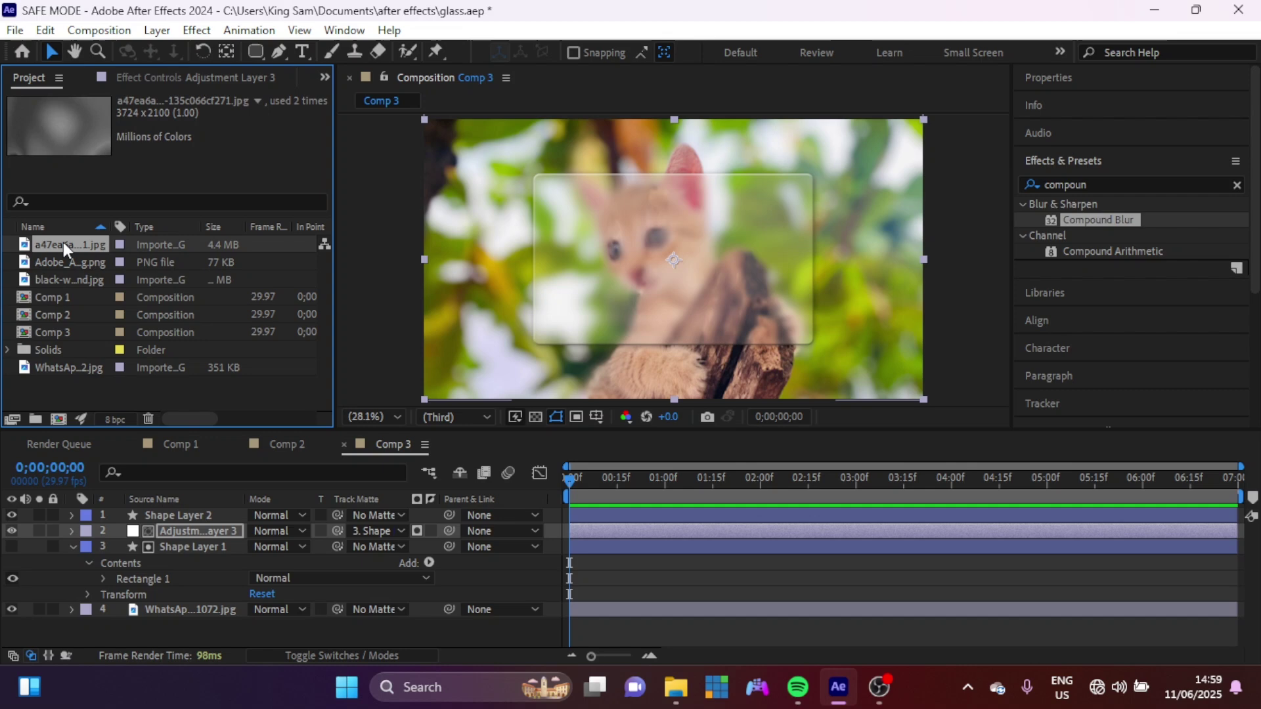
left_click(59, 281, "ctrl")
left_click_drag(59, 281, 191, 561)
left_click_drag(13, 620, 9, 608)
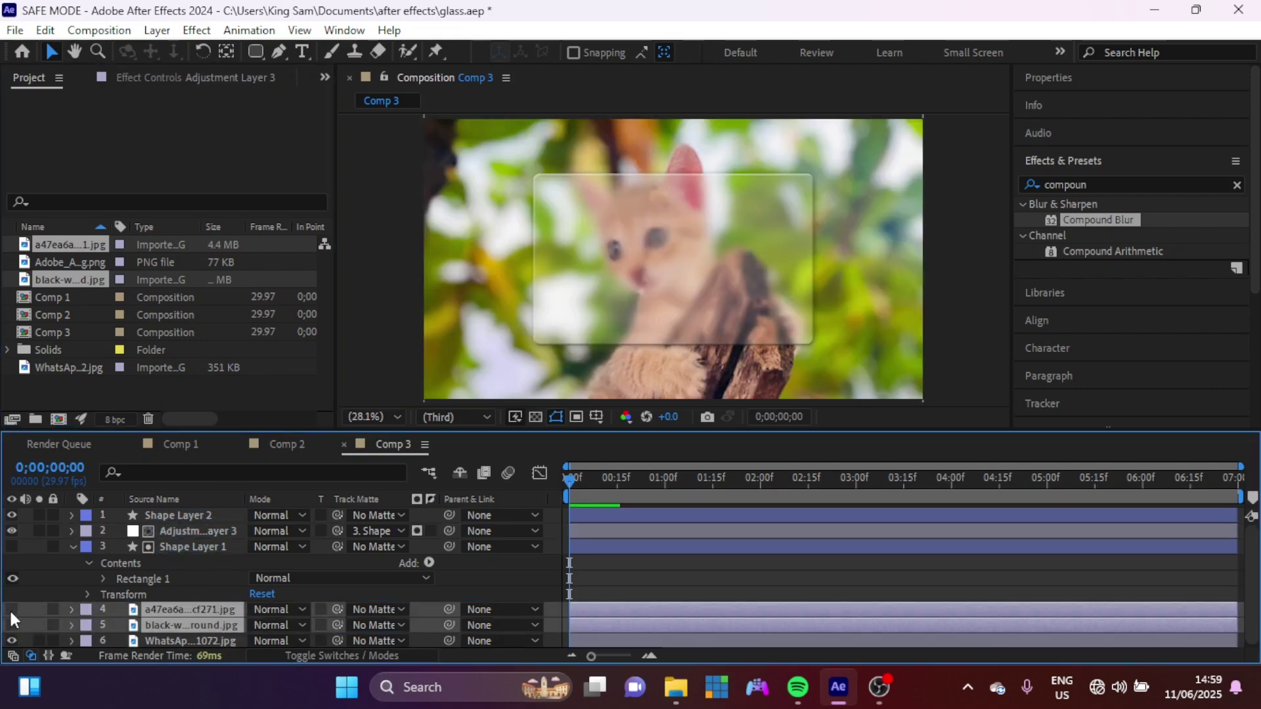
Keep the grey texture hidden and scale the marble layer to 26%.
left_click(29, 584)
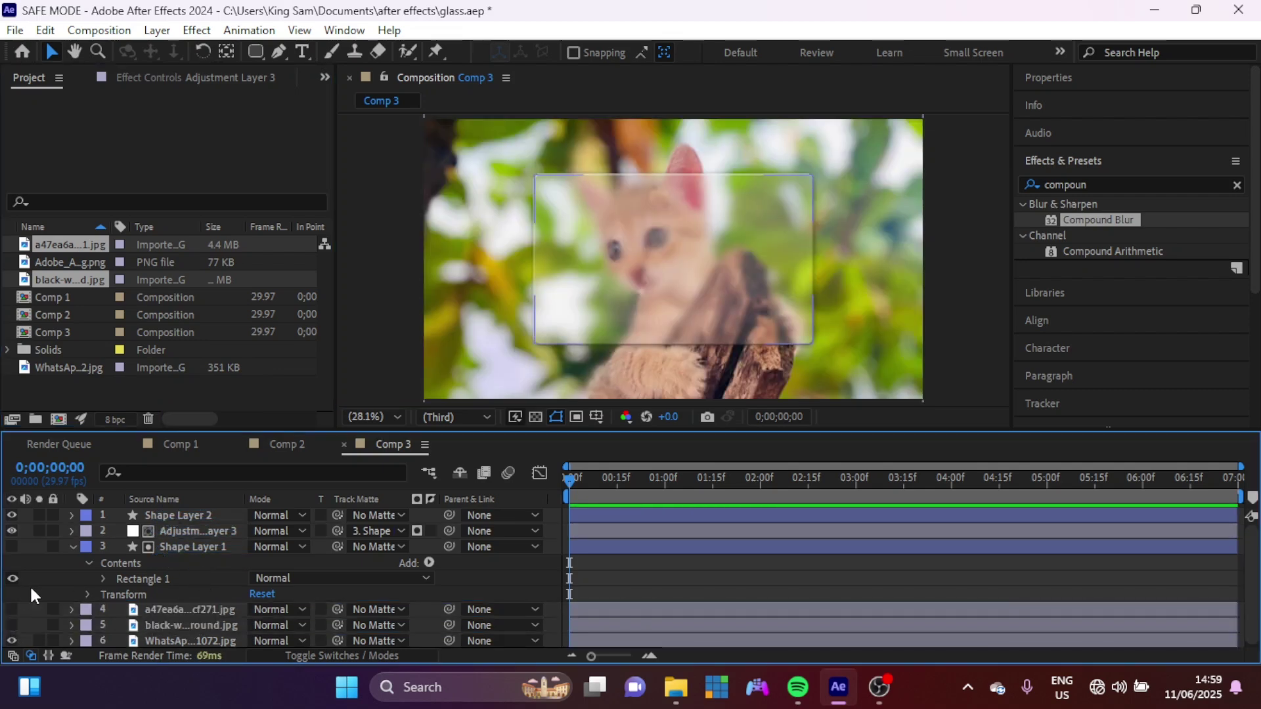
left_click(11, 610)
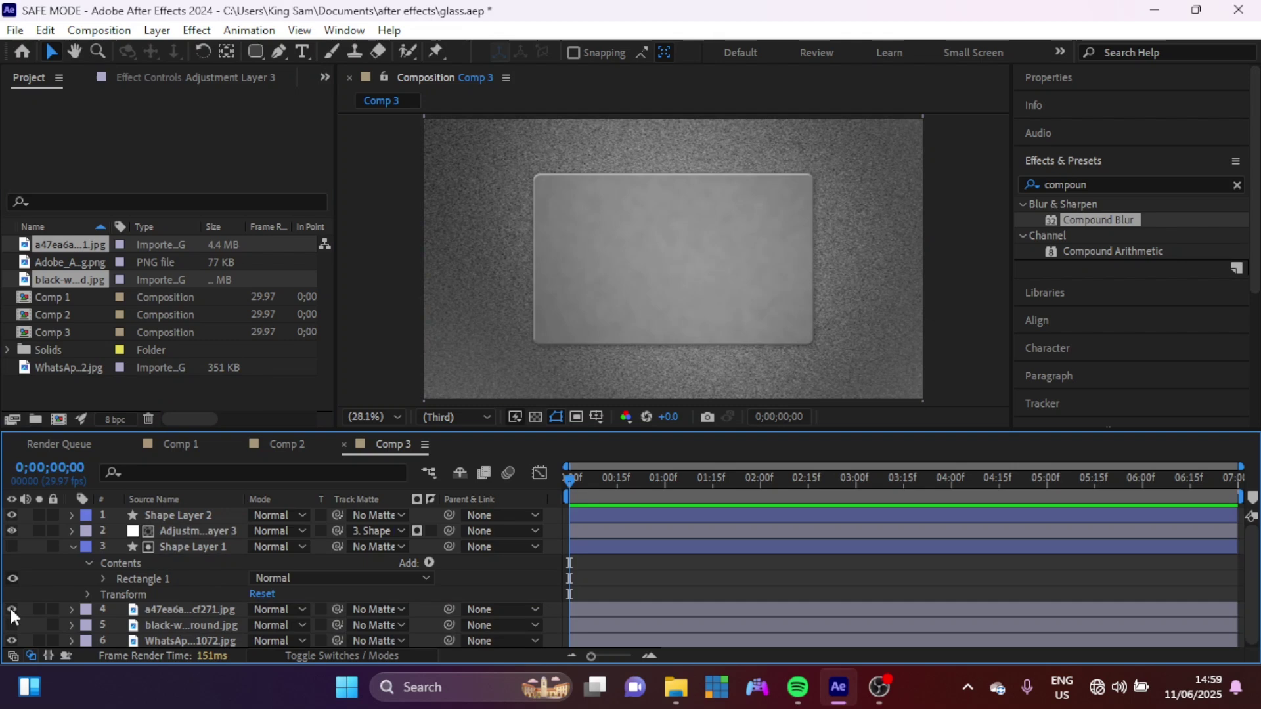
left_click(11, 610)
left_click(11, 625)
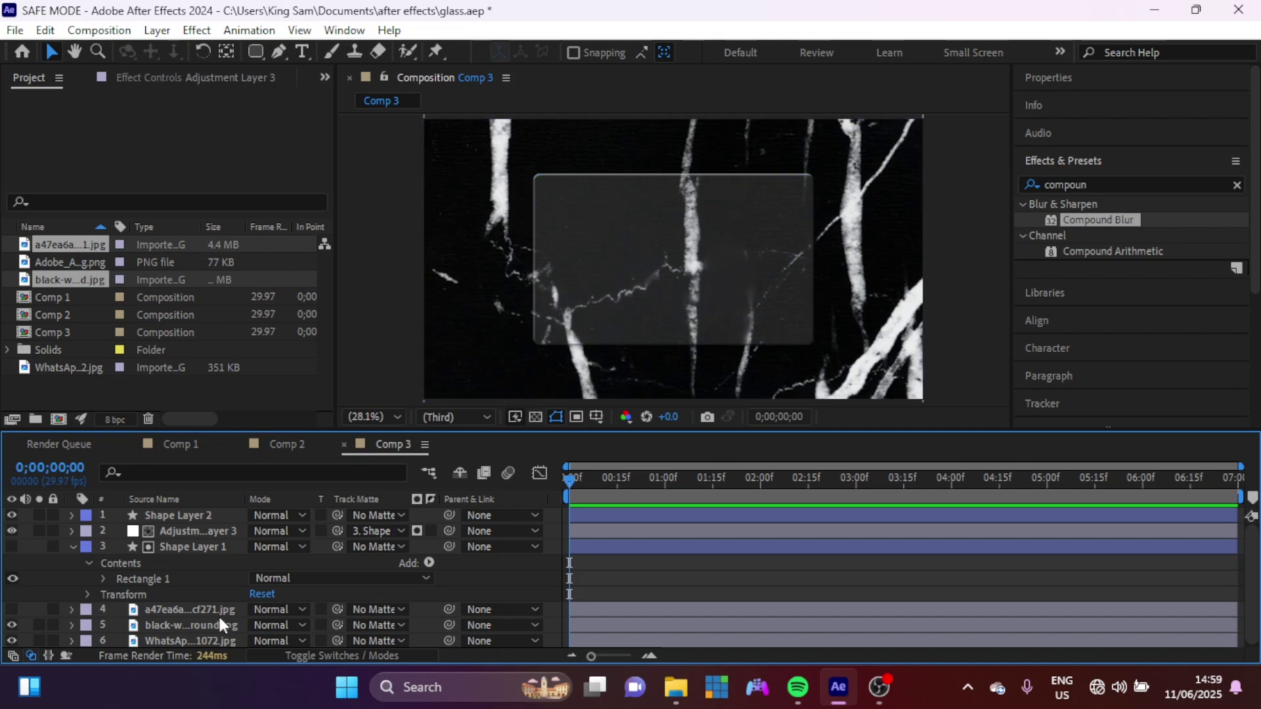
left_click(162, 610)
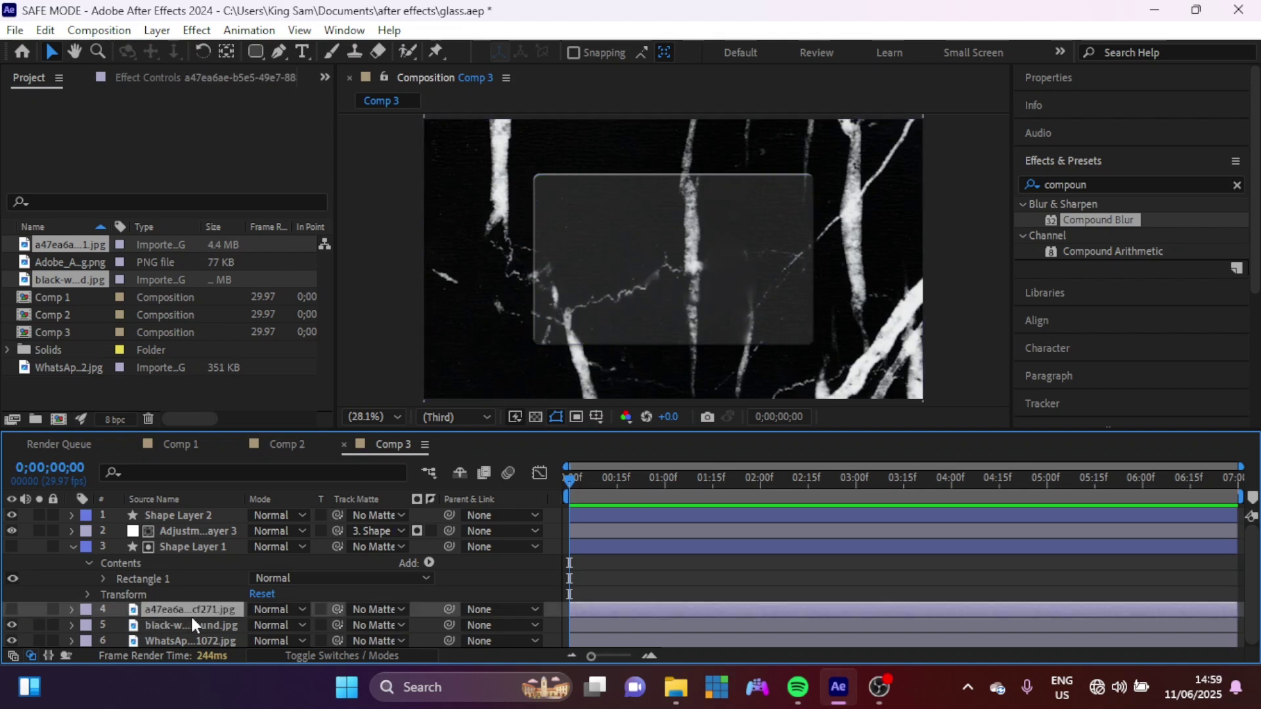
left_click(171, 622)
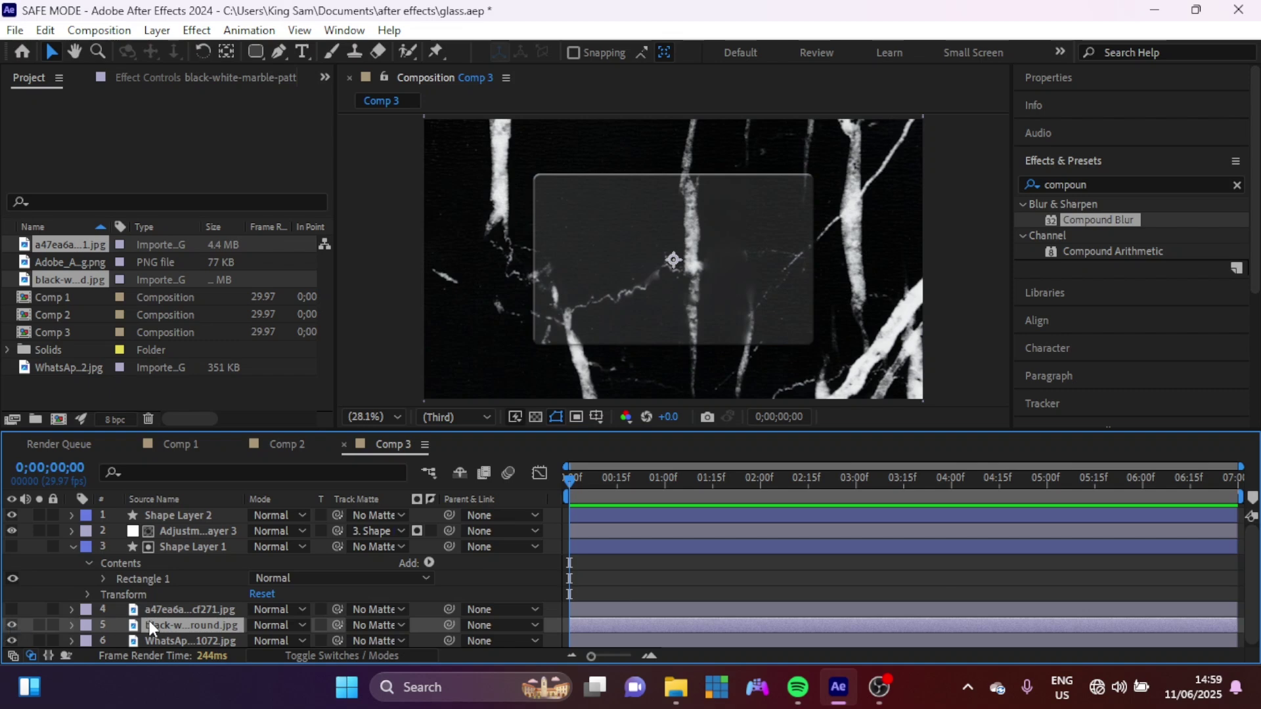
key("s")
left_click_drag(306, 647, 231, 637)
Hide the marble layer and select Adjustment Layer 3 to show its effect controls.
left_click(194, 609)
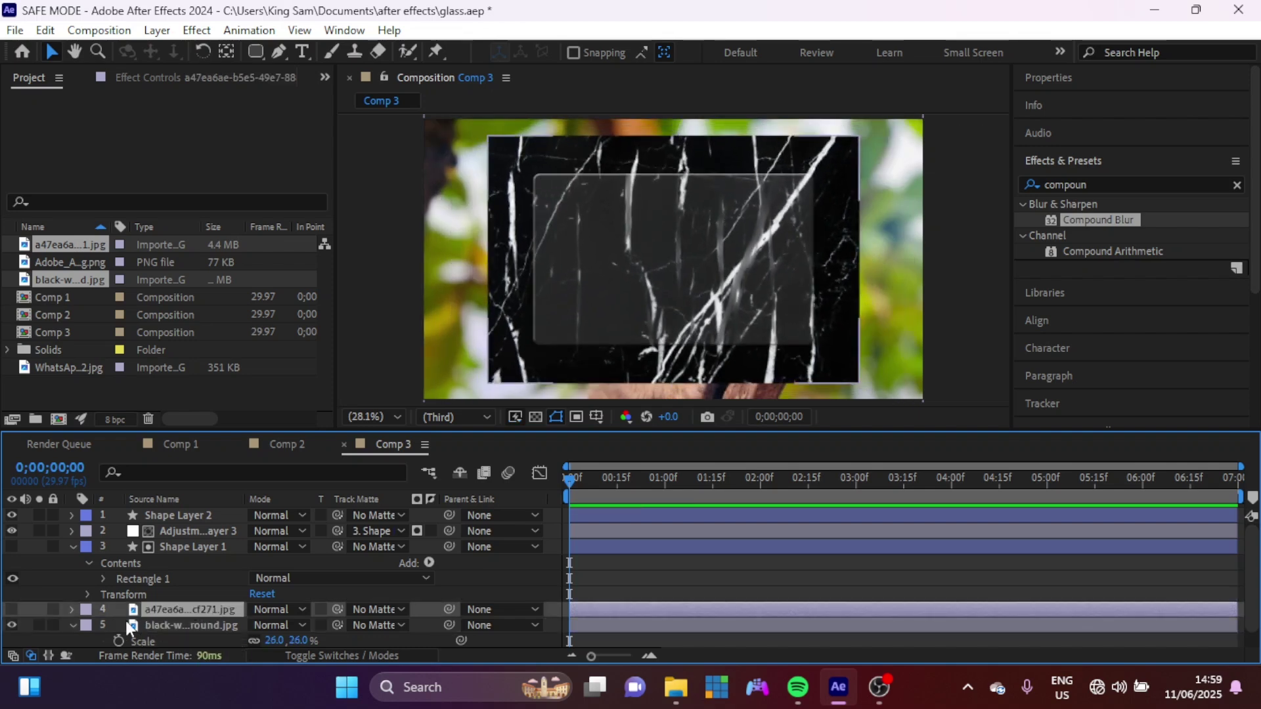
key("F2")
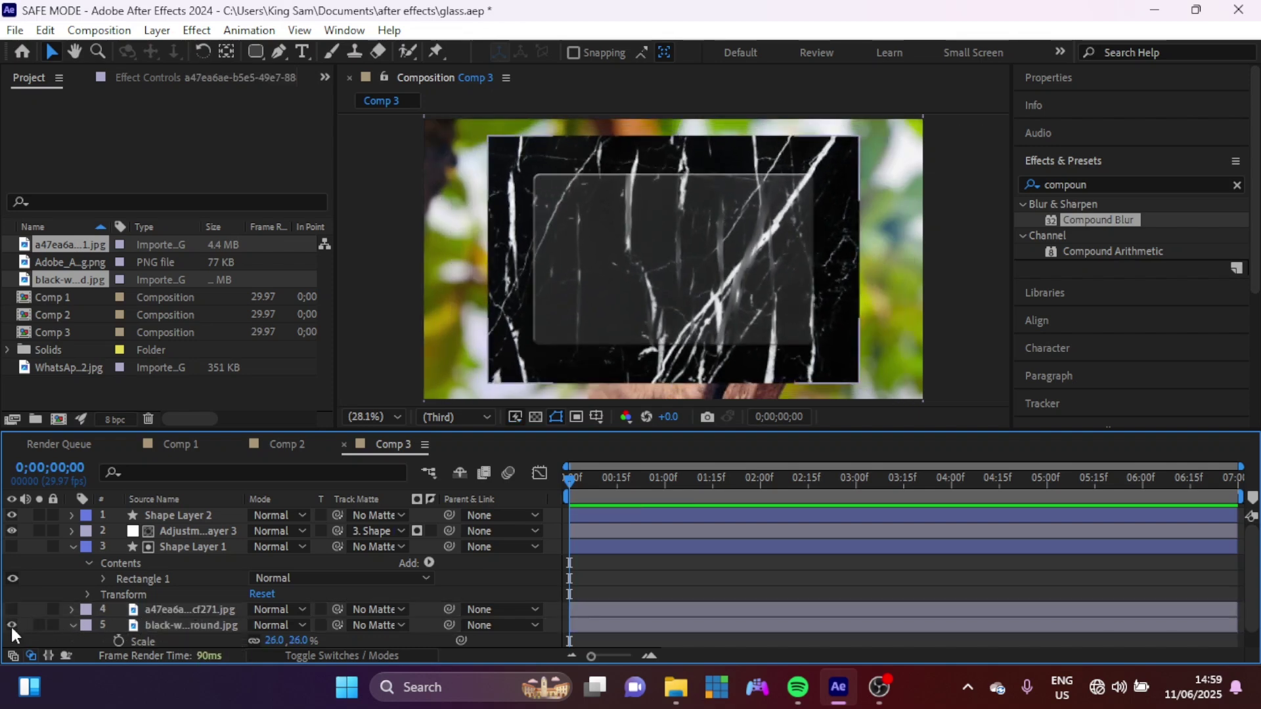
left_click(11, 625)
left_click(190, 530)
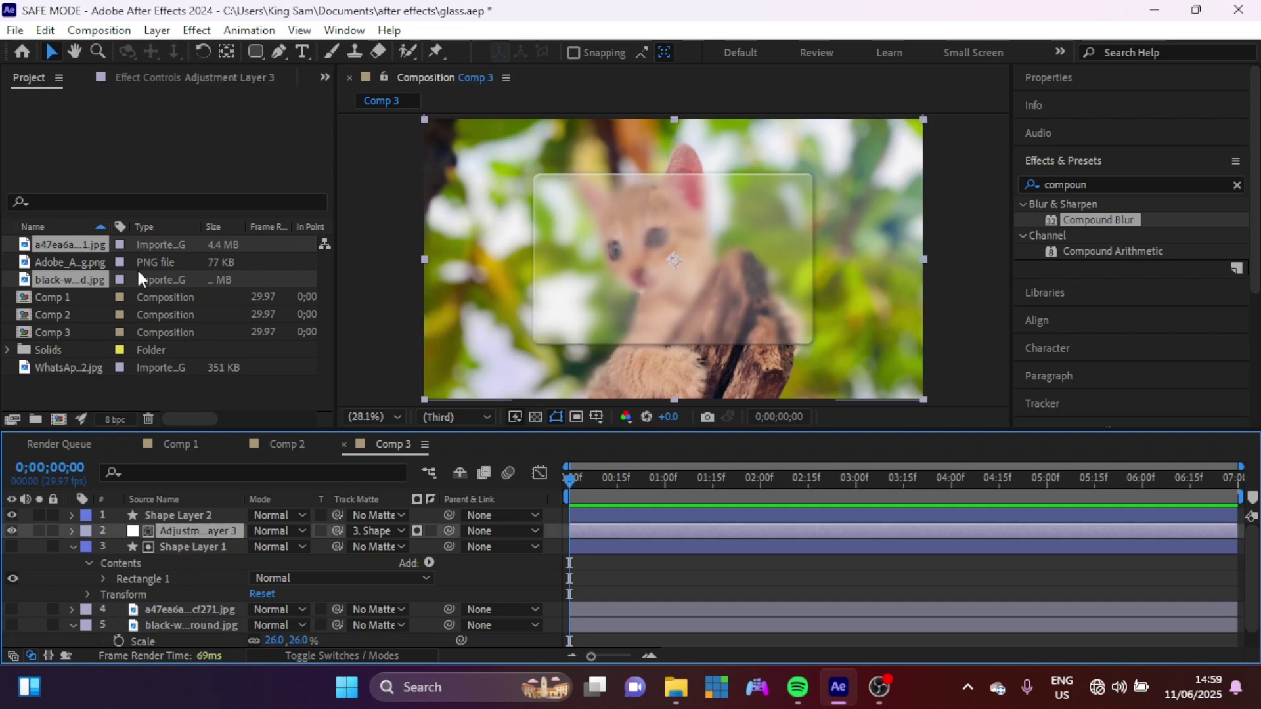
left_click(185, 79)
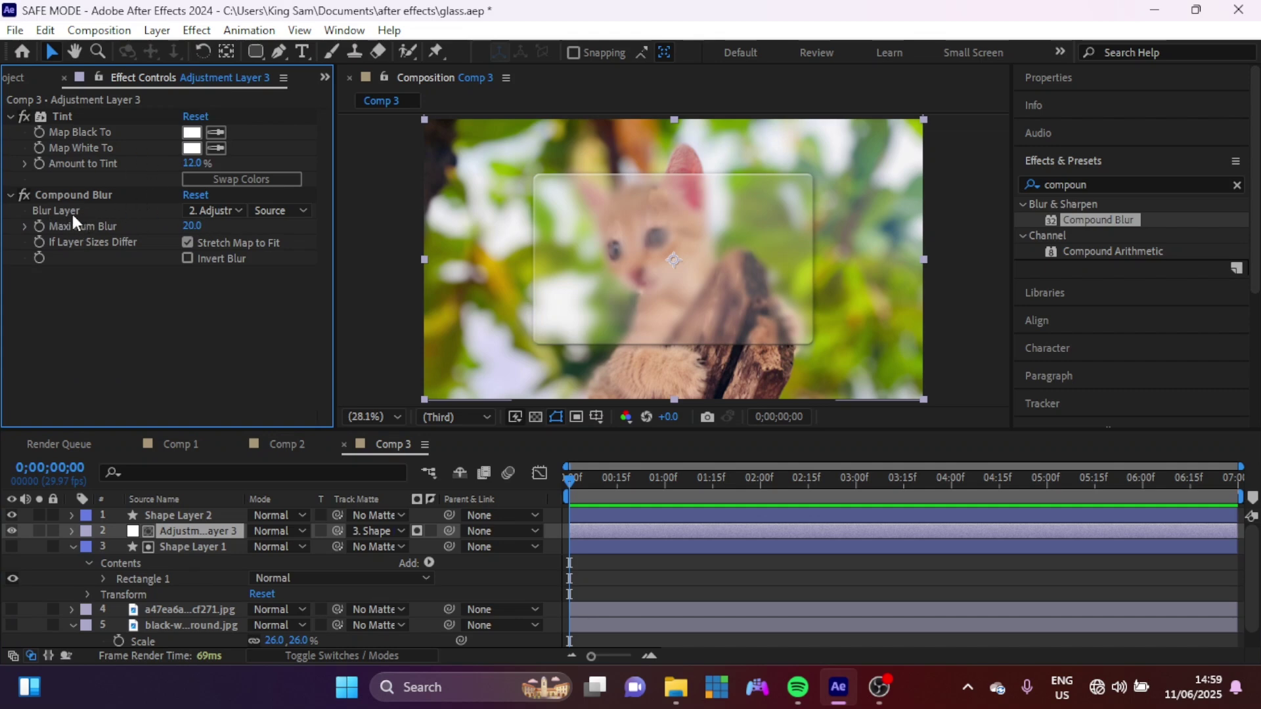
Try the grey texture layer as Compound Blur's blur map and view it at full size.
left_click(219, 211)
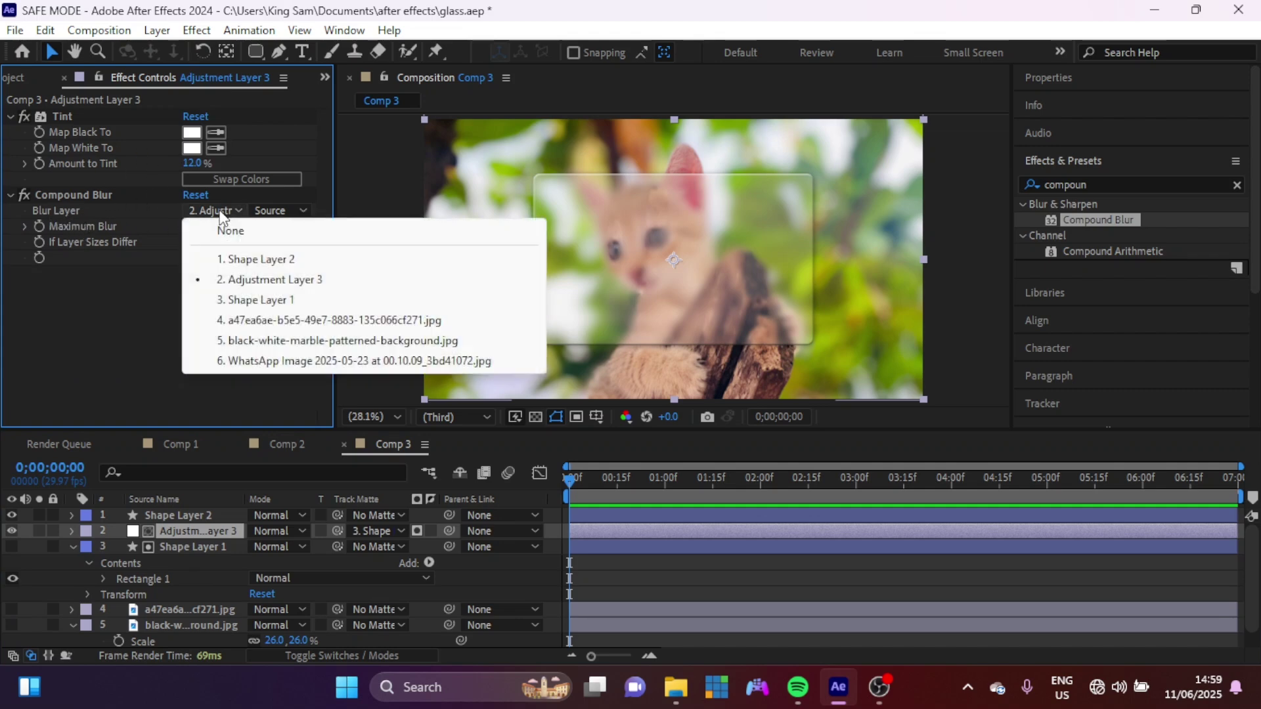
left_click(260, 323)
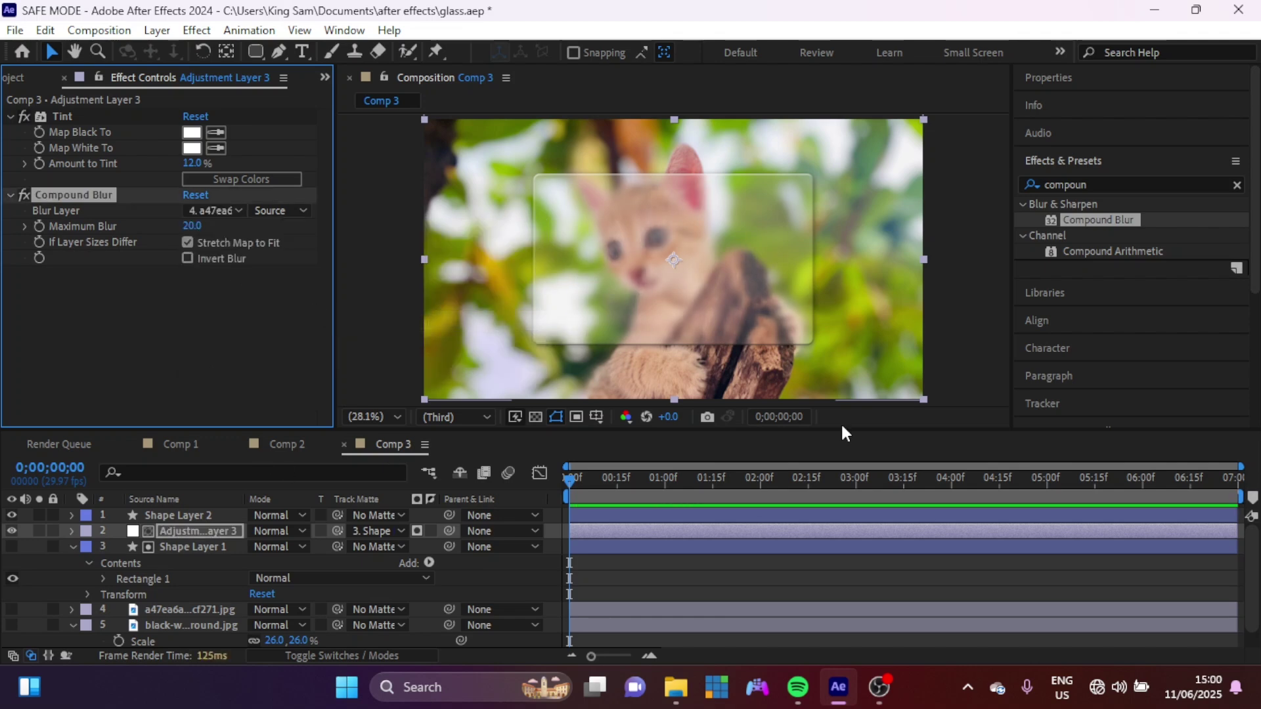
key("slash")
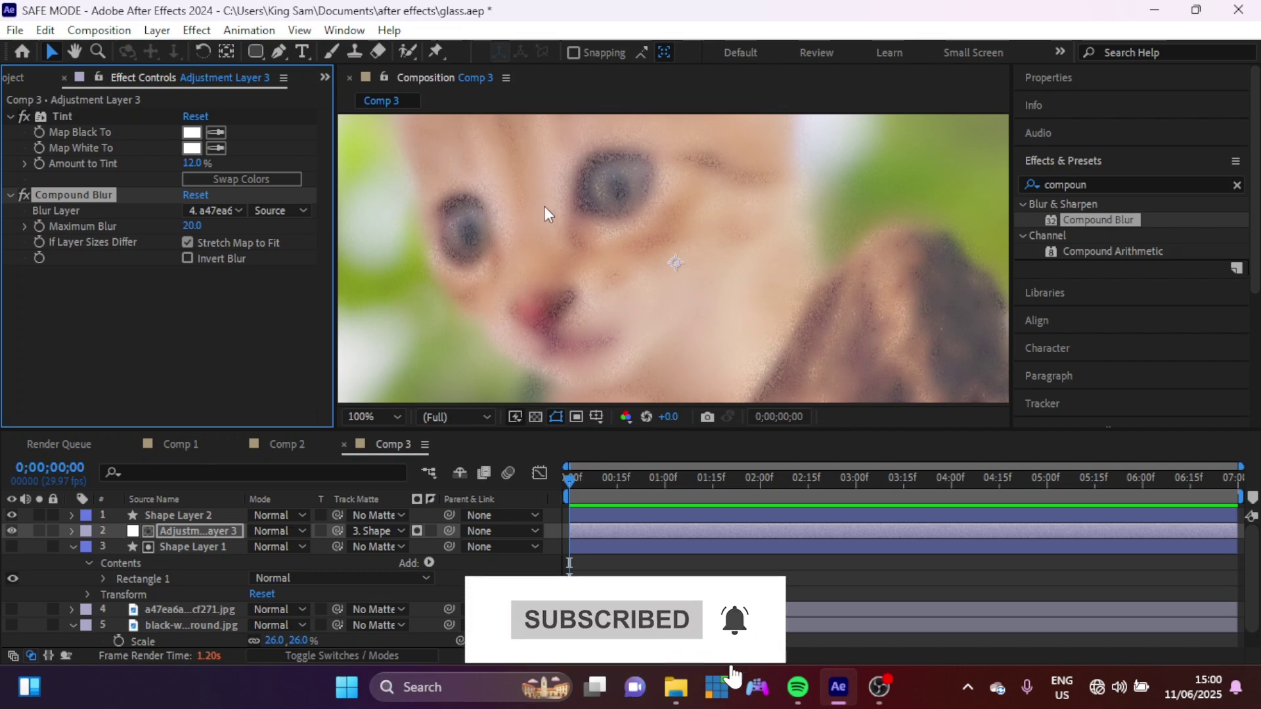
scroll(617, 344, "down", 2)
scroll(617, 344, "down", 2)
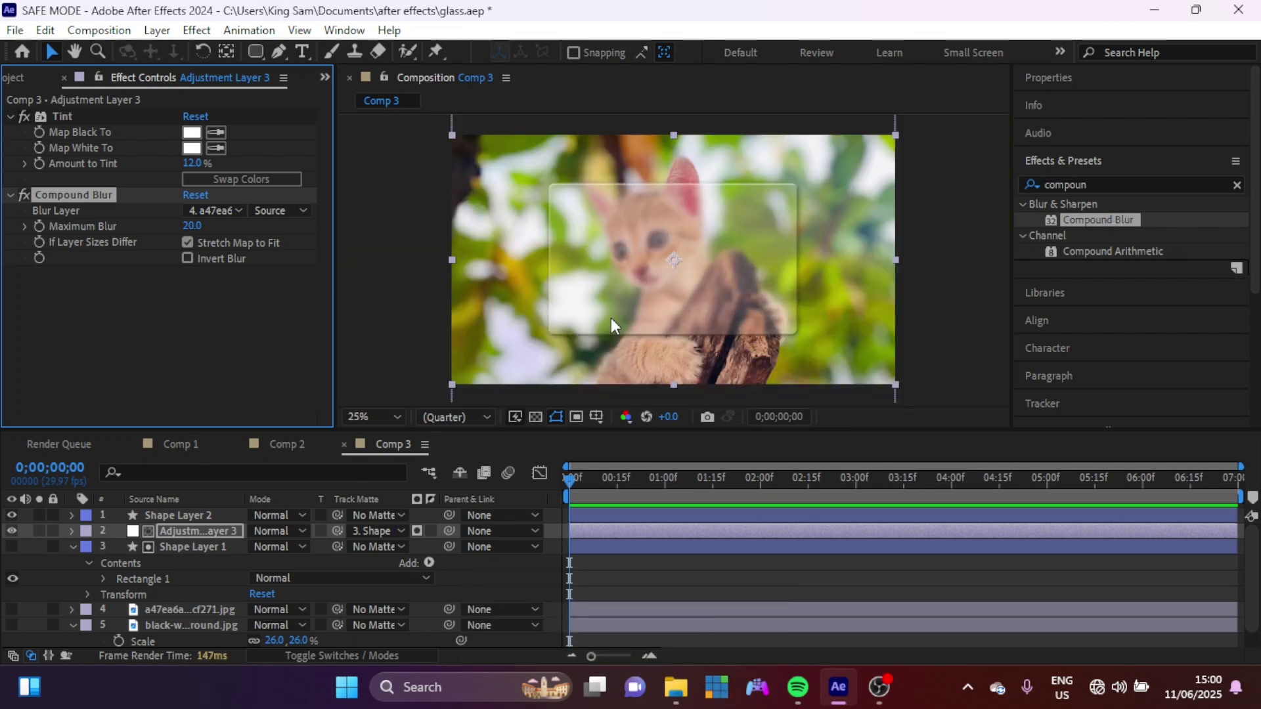
Switch the blur map to the marble layer, tick Invert Blur, and raise Maximum Blur to 44.
left_click(226, 208)
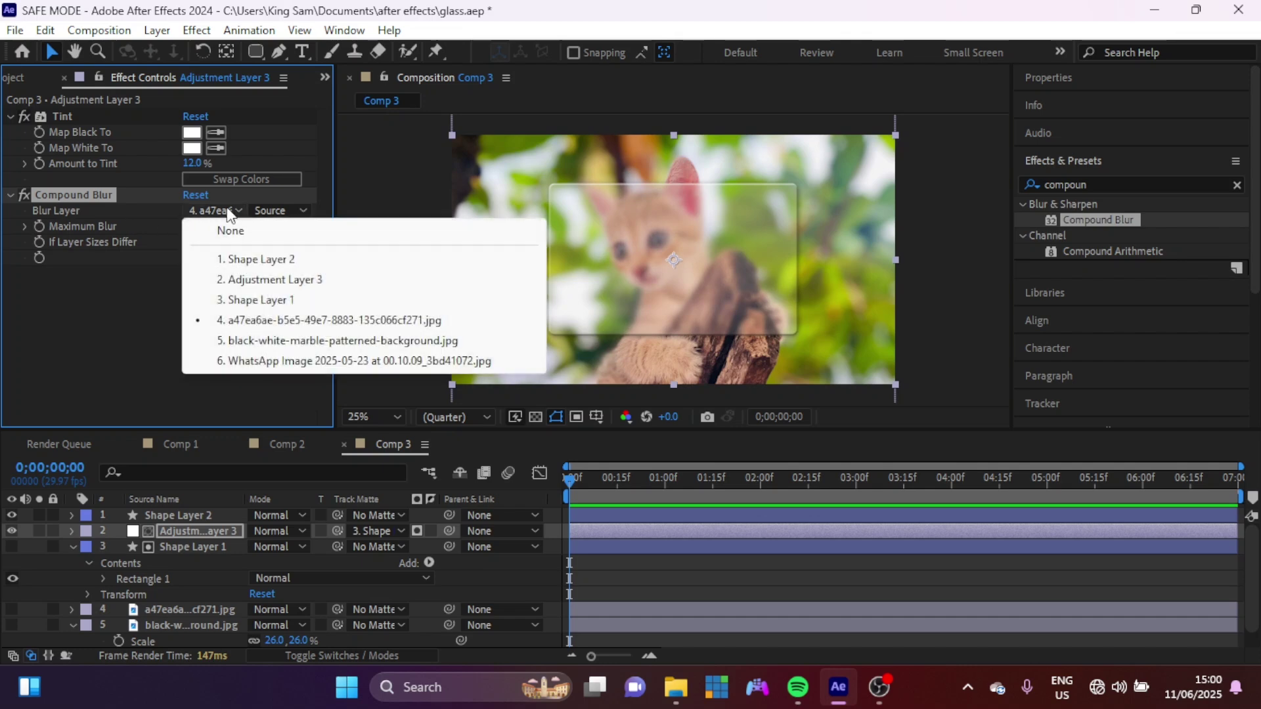
left_click(247, 332)
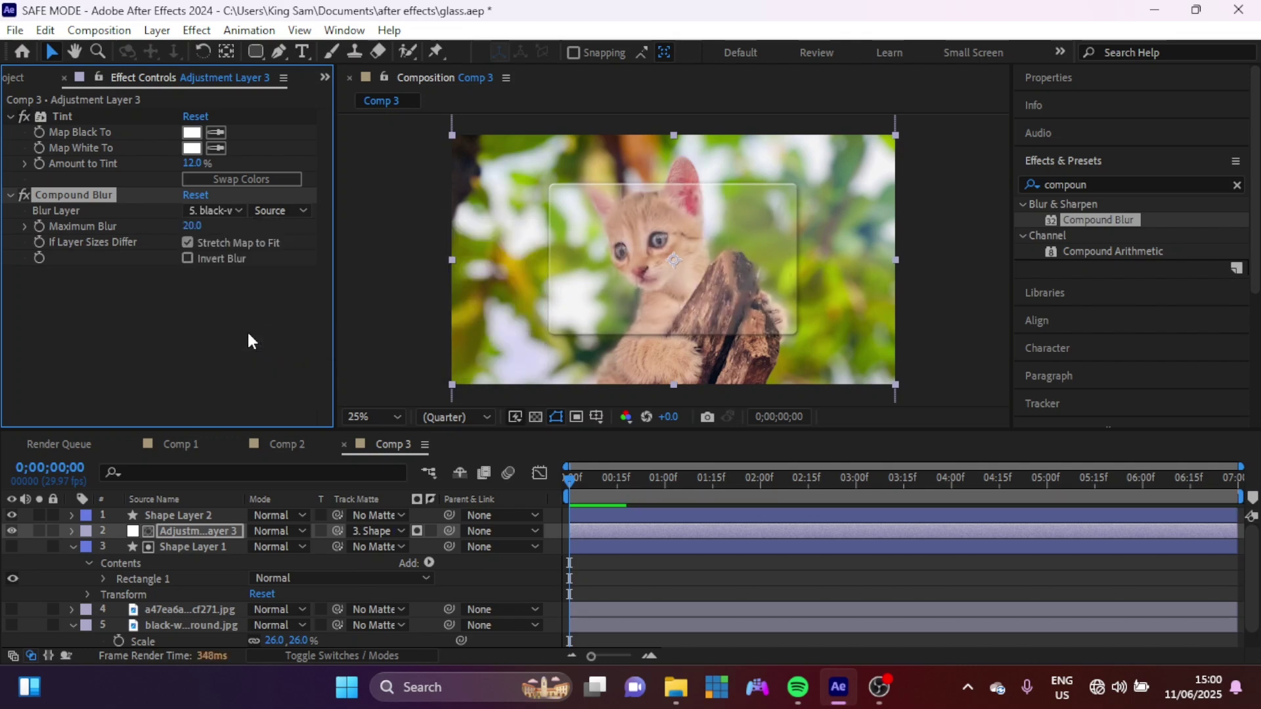
left_click(187, 259)
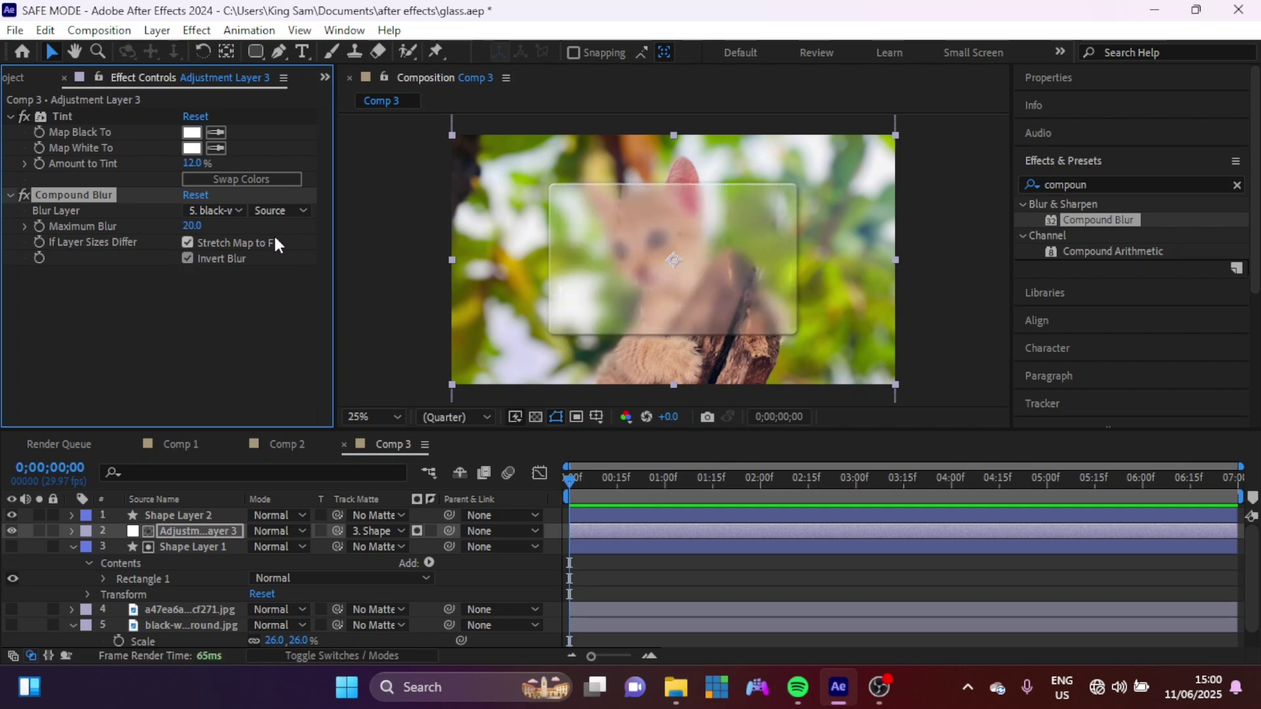
left_click_drag(194, 225, 213, 224)
key("period")
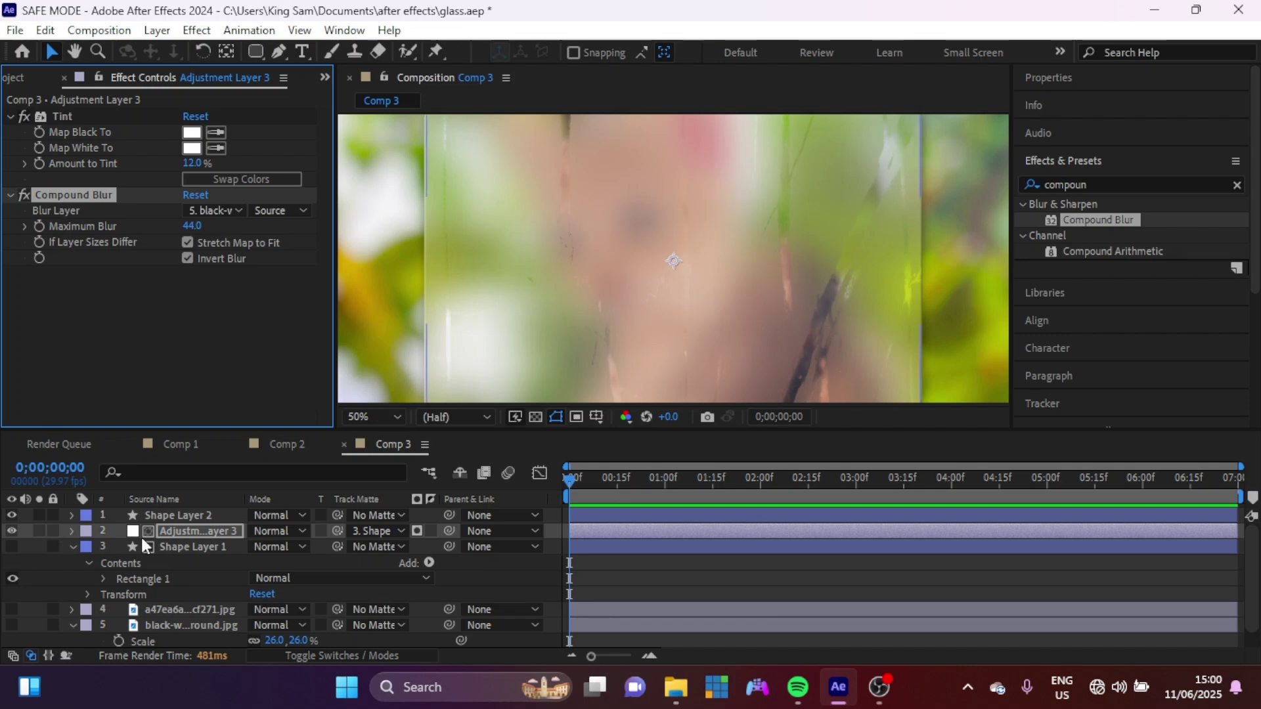
left_click(179, 624)
Remove the marble layer and compare the frosted blur with Invert Blur off and on.
key("ctrl+z")
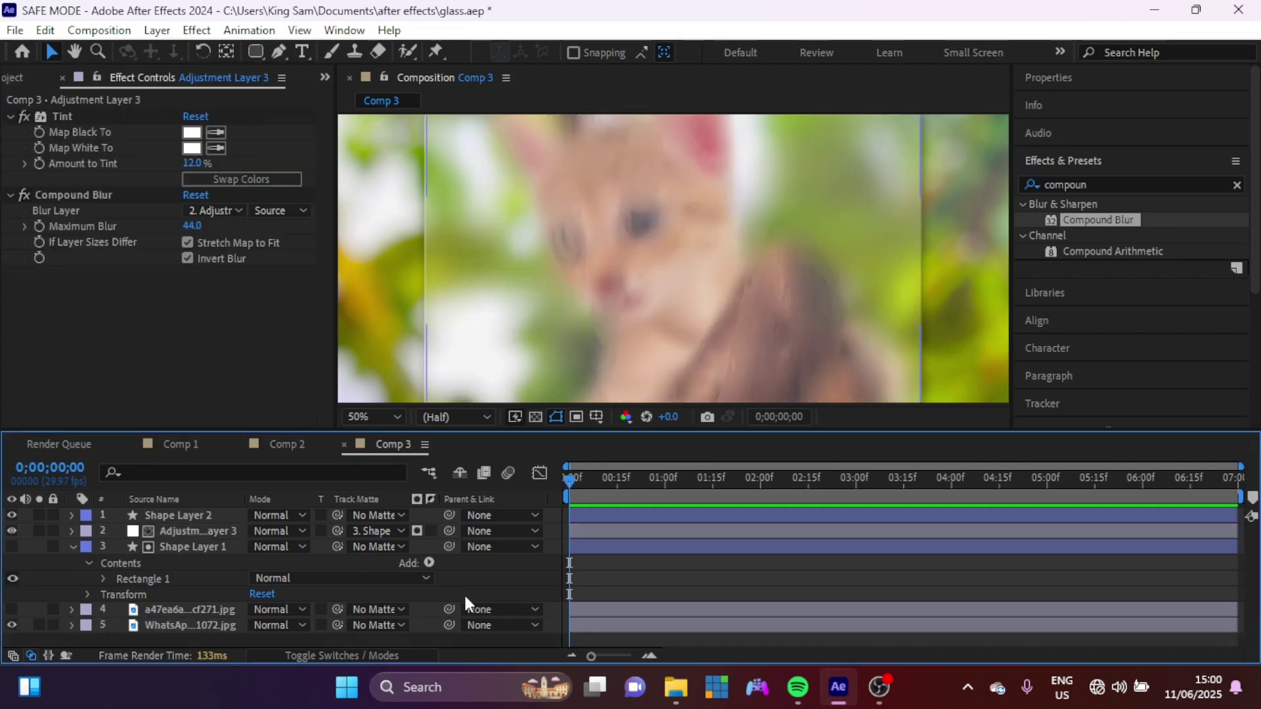
left_click(188, 258)
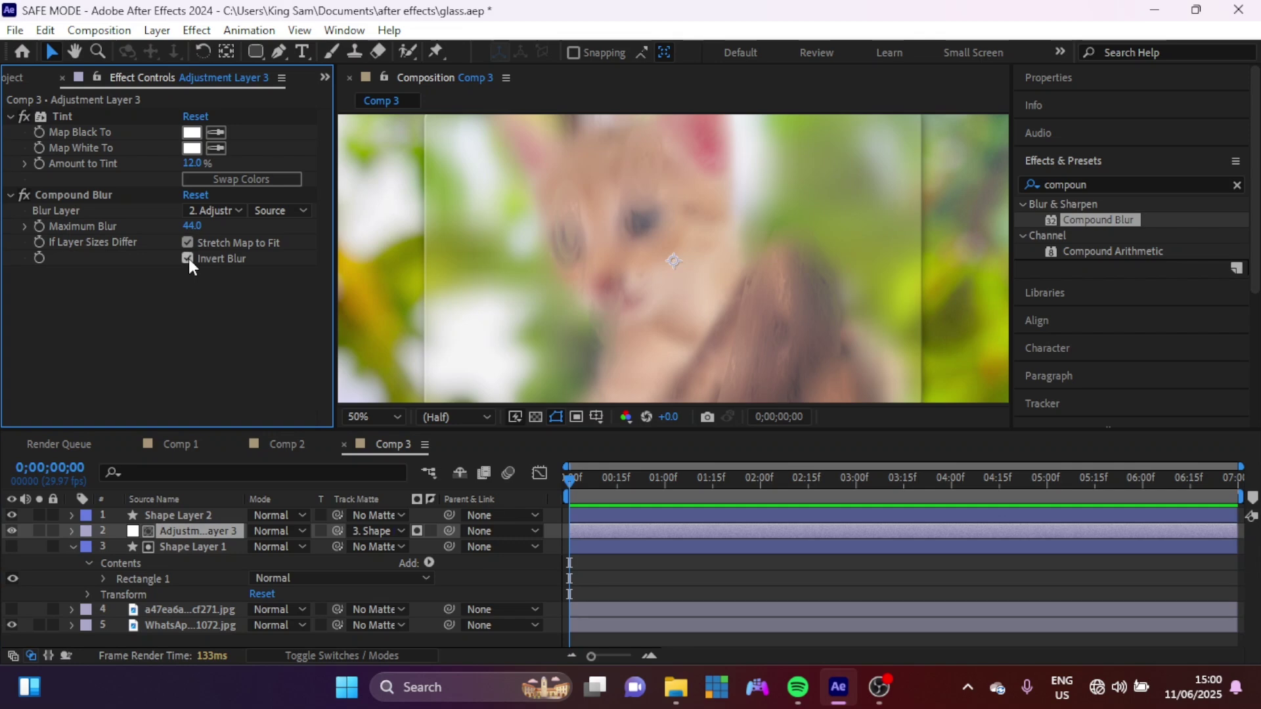
left_click(188, 259)
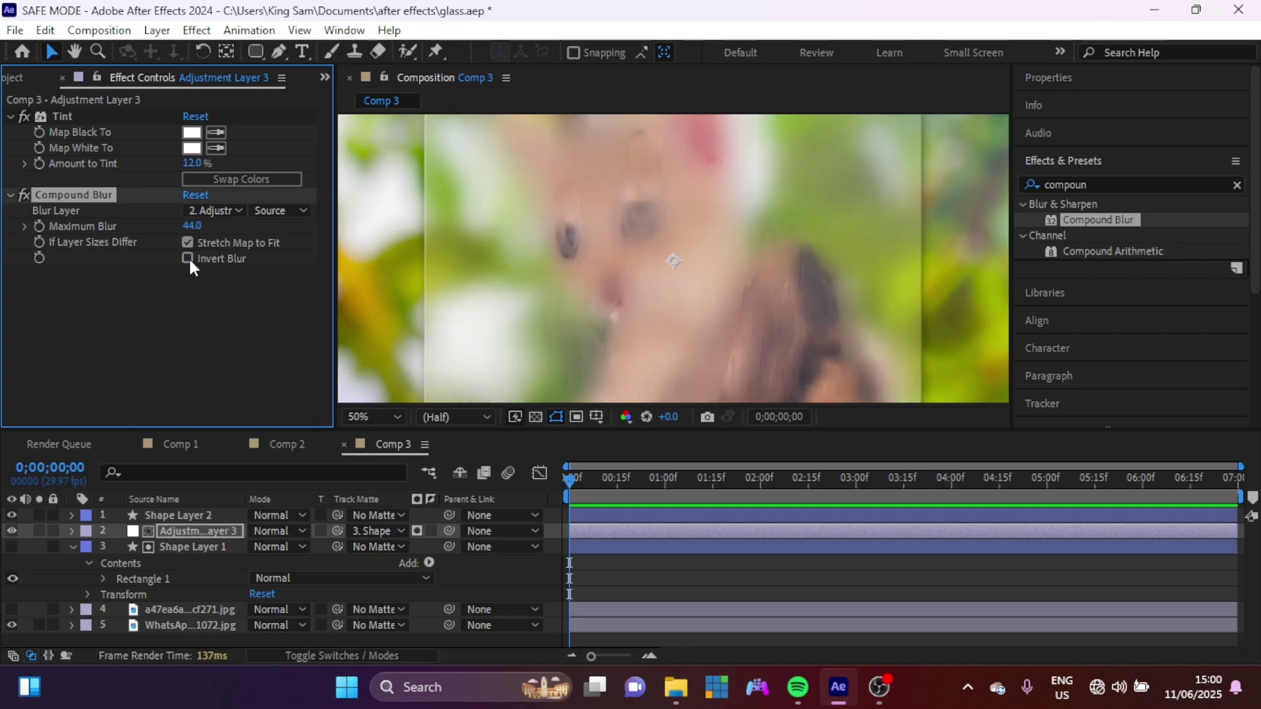
left_click(188, 258)
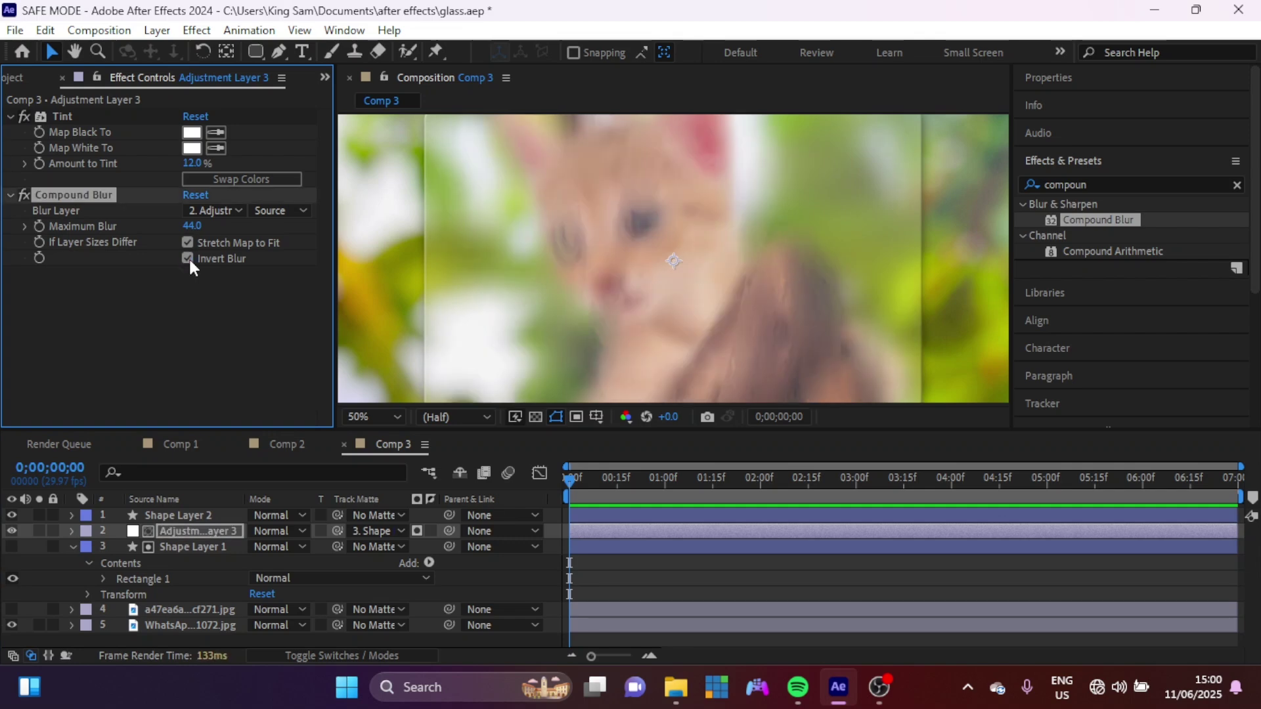
Drop preview resolution to quarter and set Compound Blur's Maximum Blur to 37.
key("comma")
left_click(194, 226)
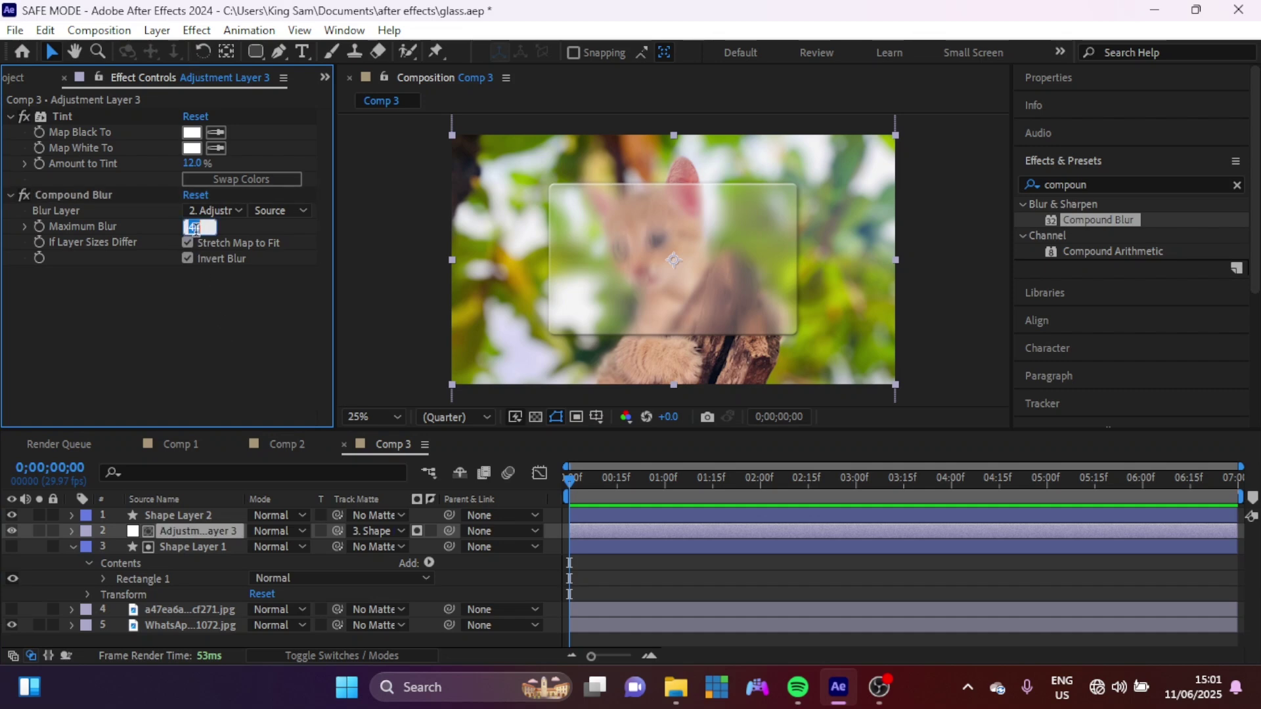
type("37")
key("Return")
Search 'curve' in Effects & Presets, apply Curves to Adjustment Layer 3, and restore half resolution.
left_click(1223, 183)
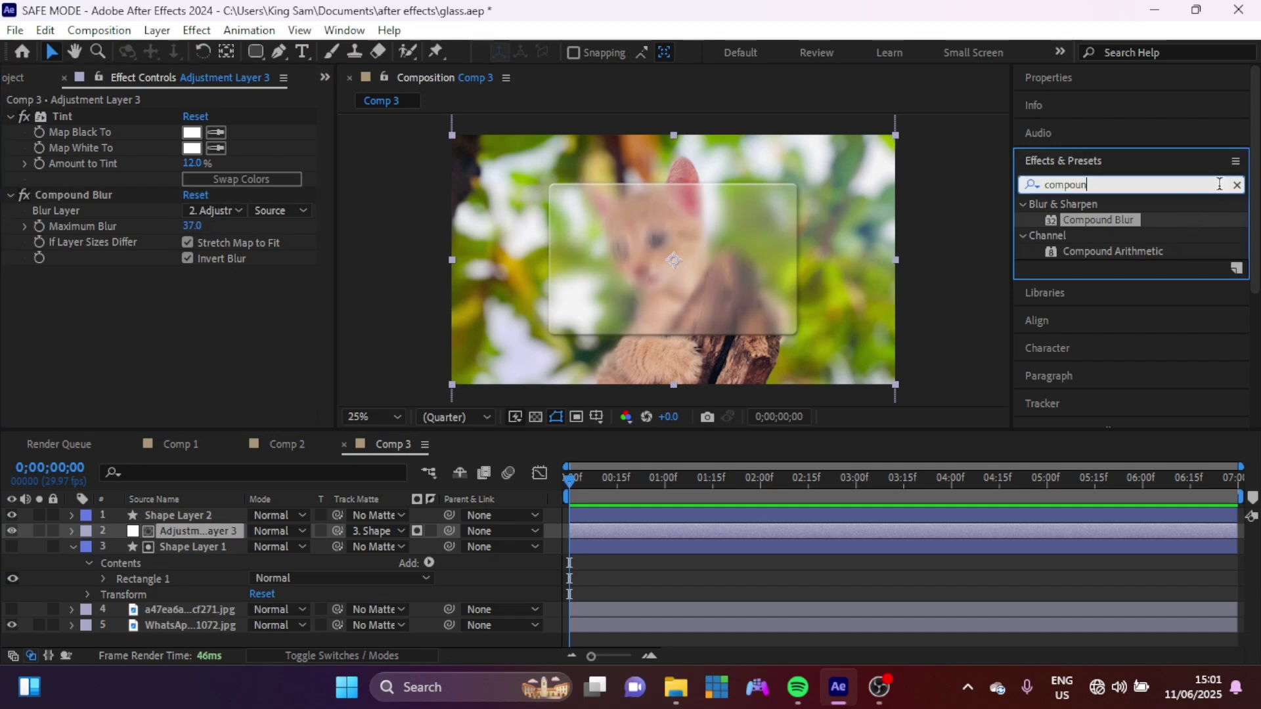
key("BackSpace")
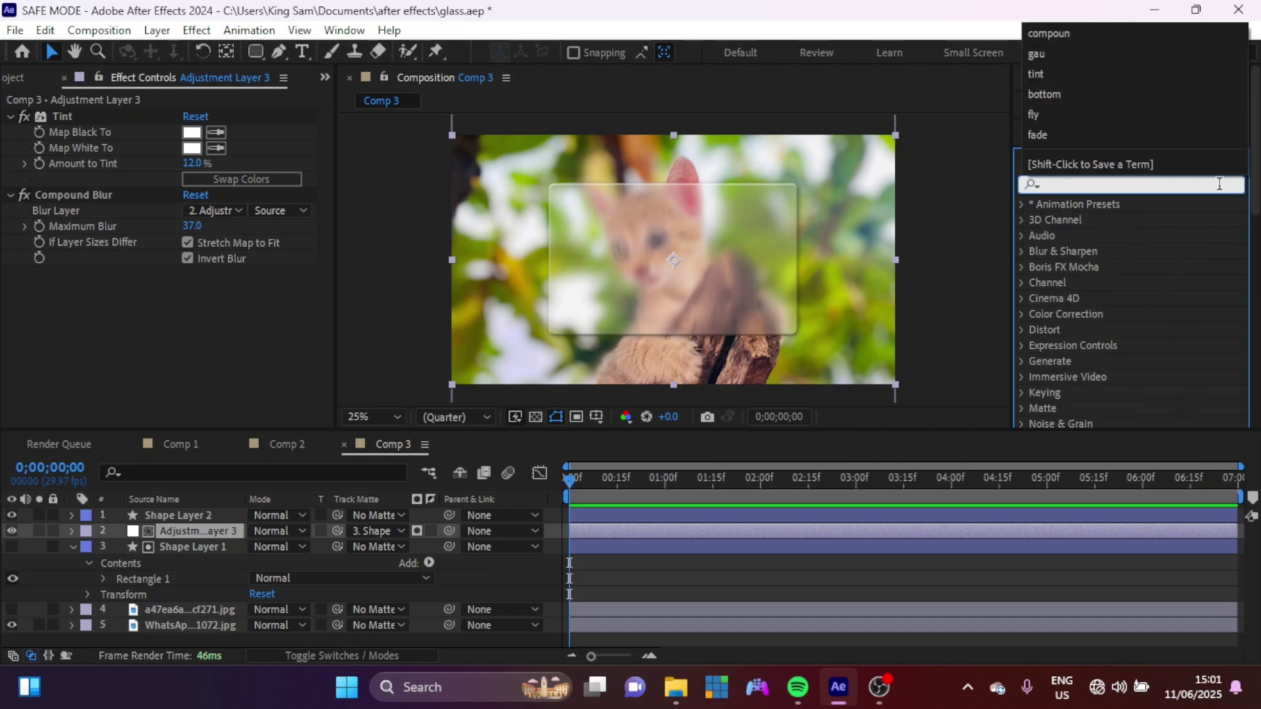
type("curves")
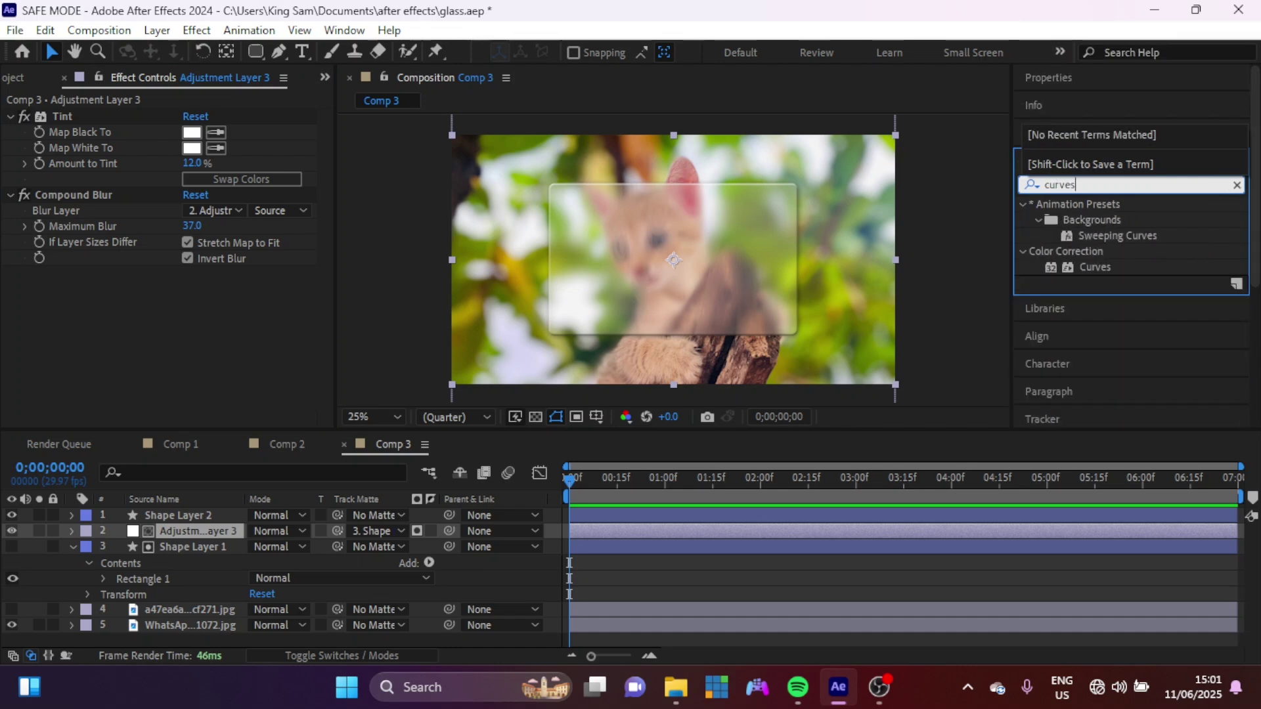
left_click_drag(1093, 268, 167, 321)
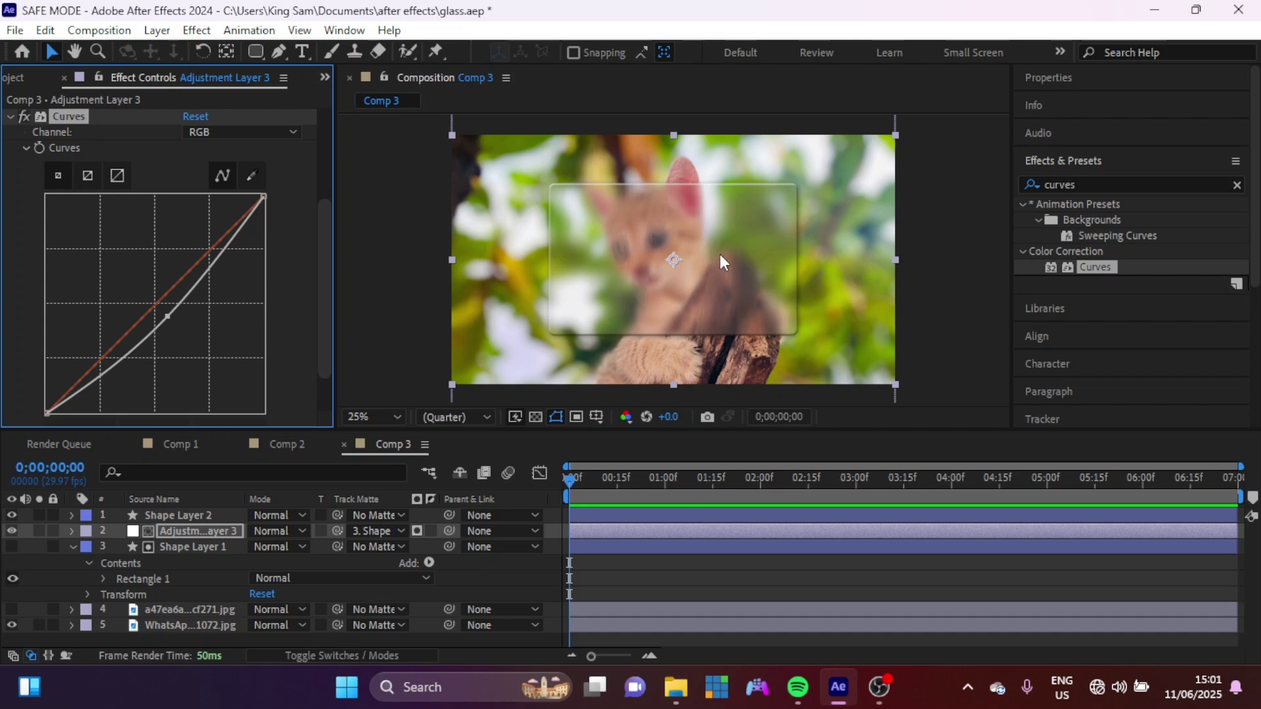
left_click(458, 417)
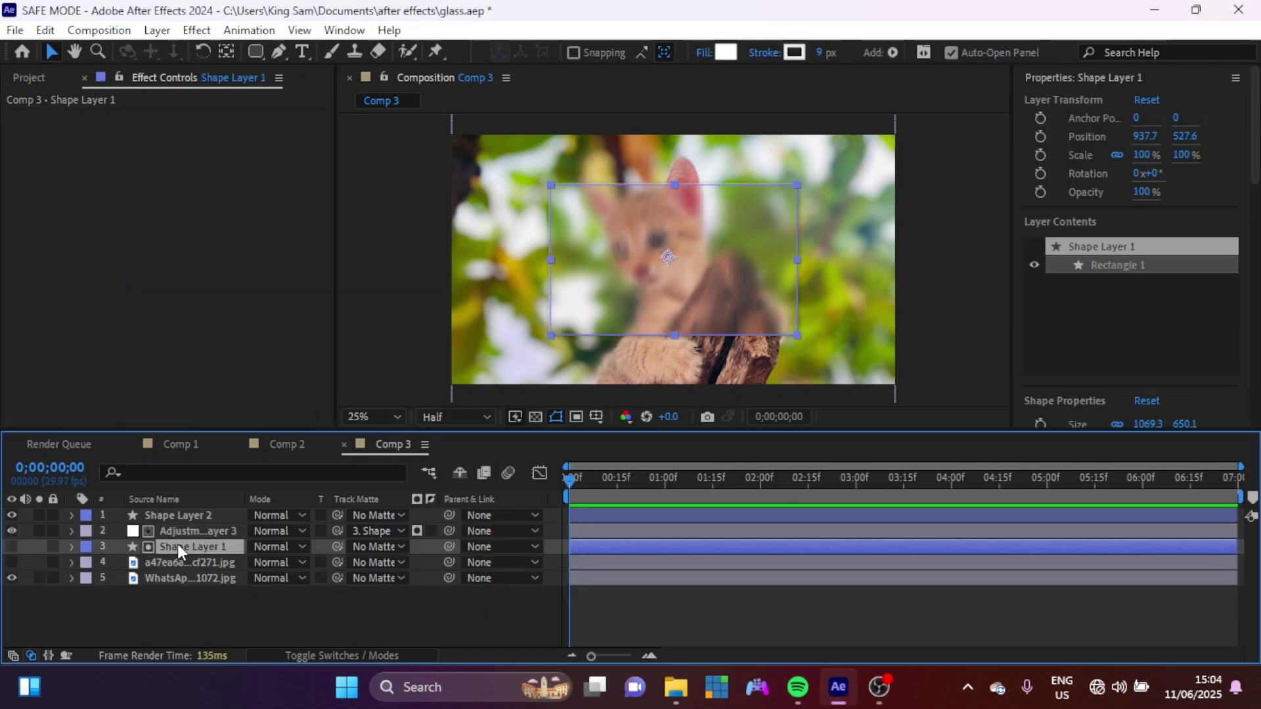
Reveal Scale on both shape layers and pick-whip Shape Layer 1's scale to Shape Layer 2.
key("s")
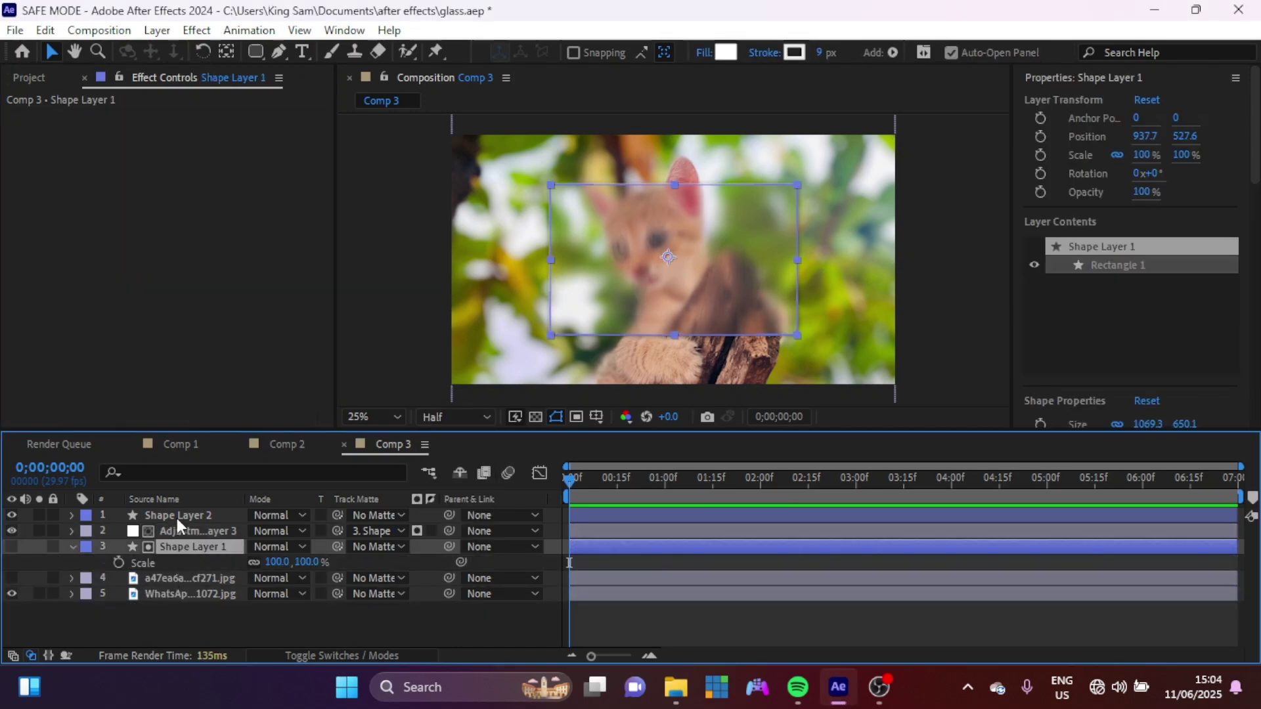
left_click(177, 516)
key("s")
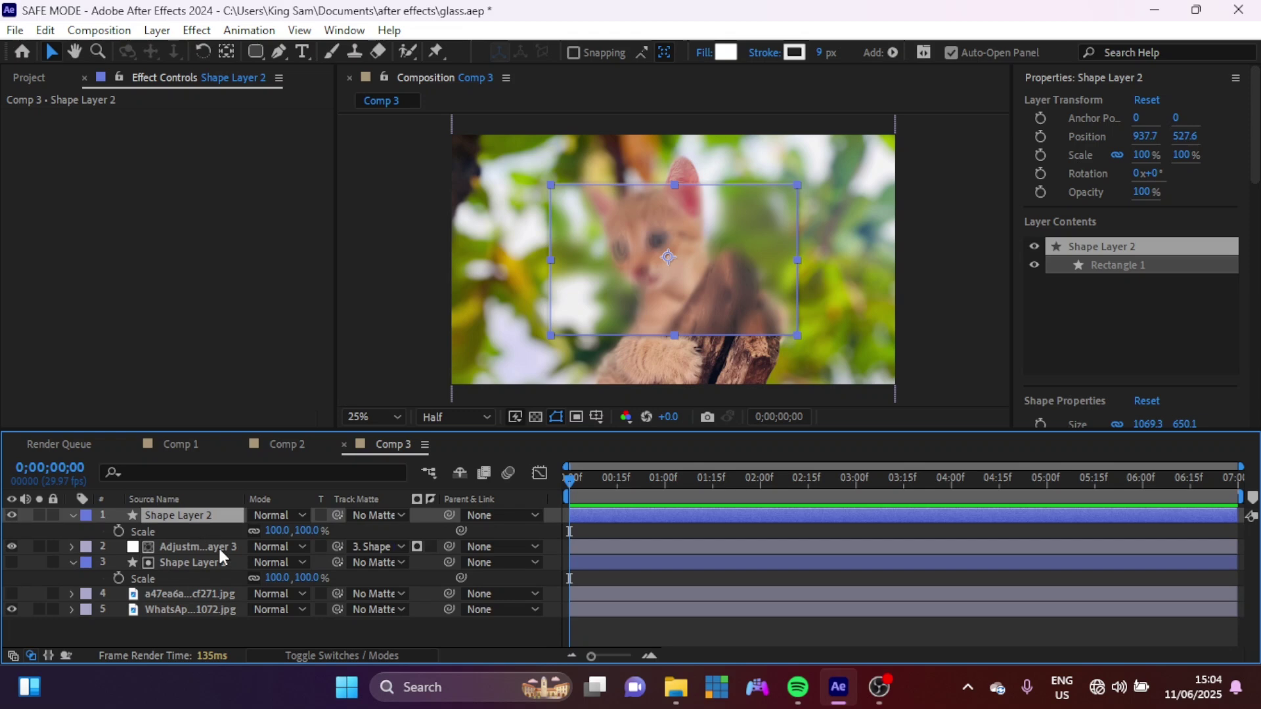
left_click_drag(459, 578, 187, 533)
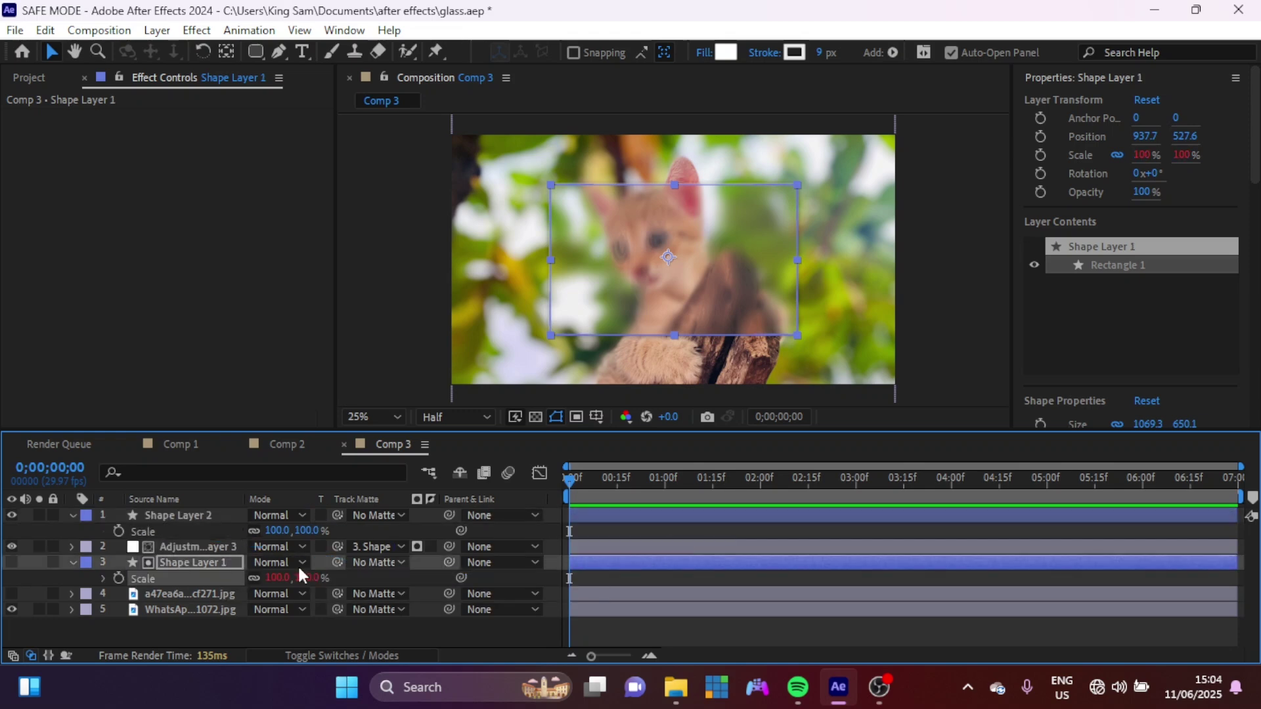
Keyframe Shape Layer 2's scale at 0% at 0;00;00;16.
left_click(617, 481)
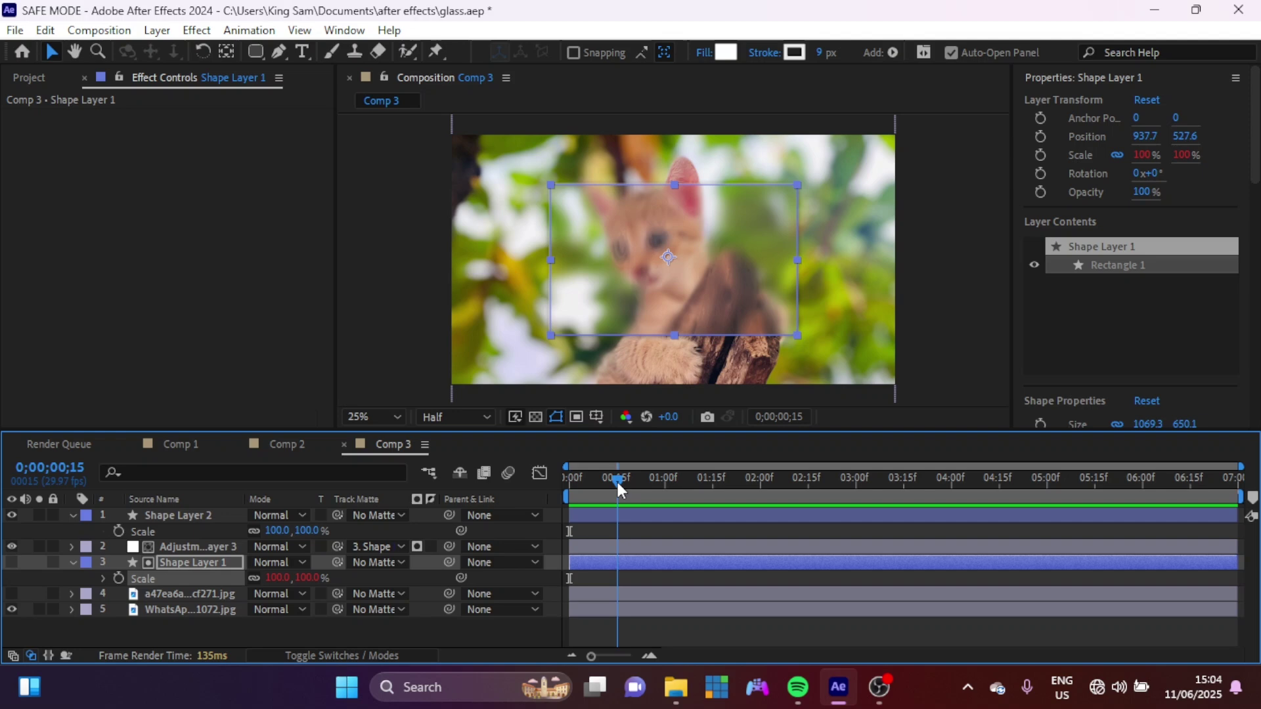
left_click(119, 531)
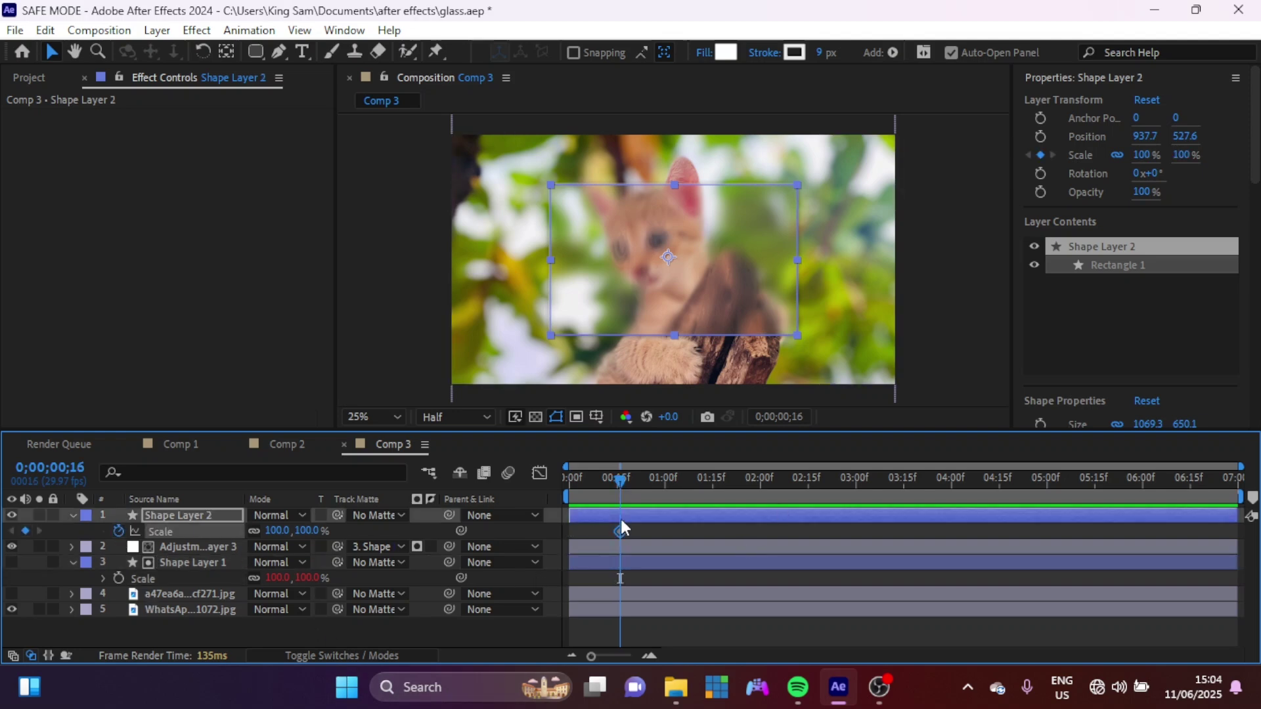
left_click_drag(622, 532, 715, 537)
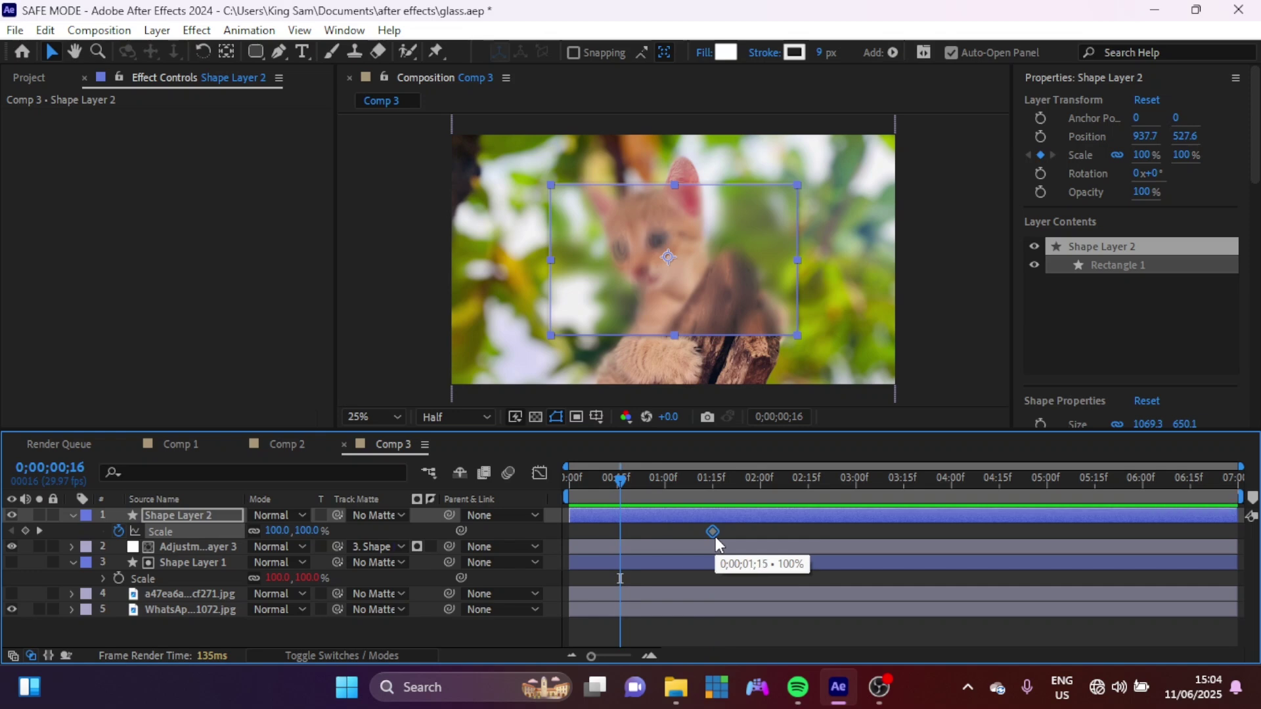
left_click(276, 531)
type("0")
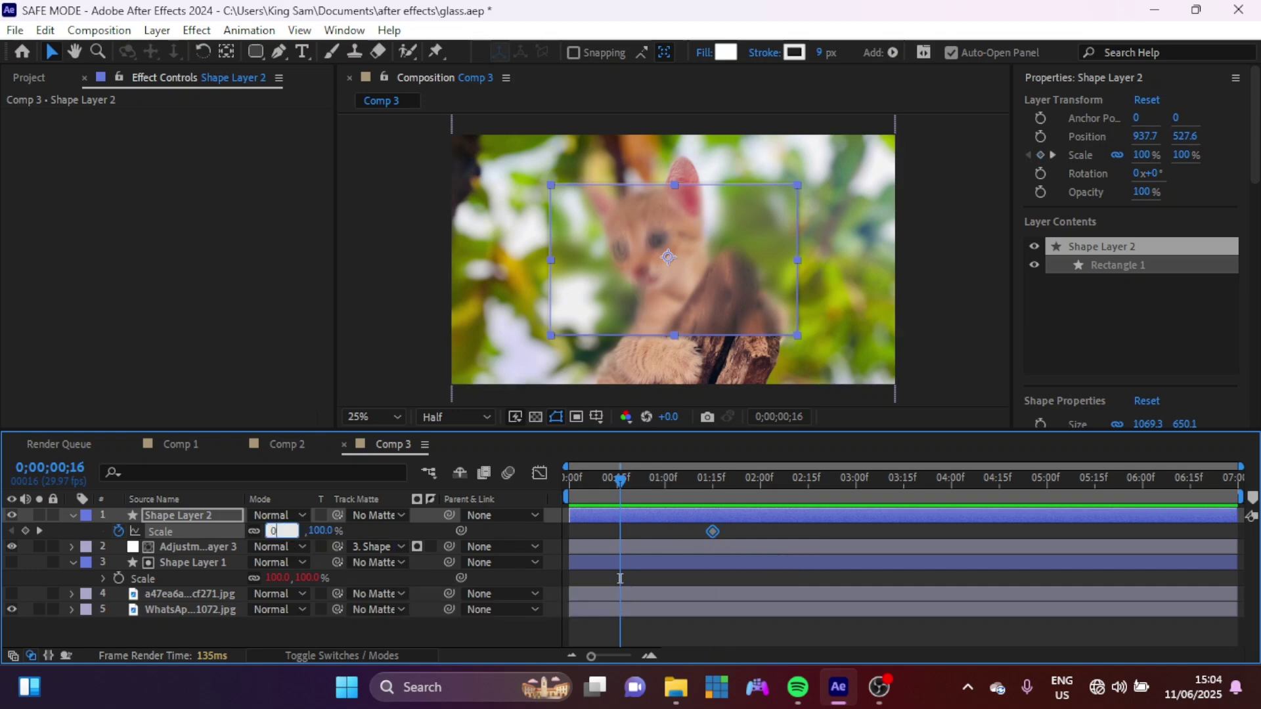
key("Return")
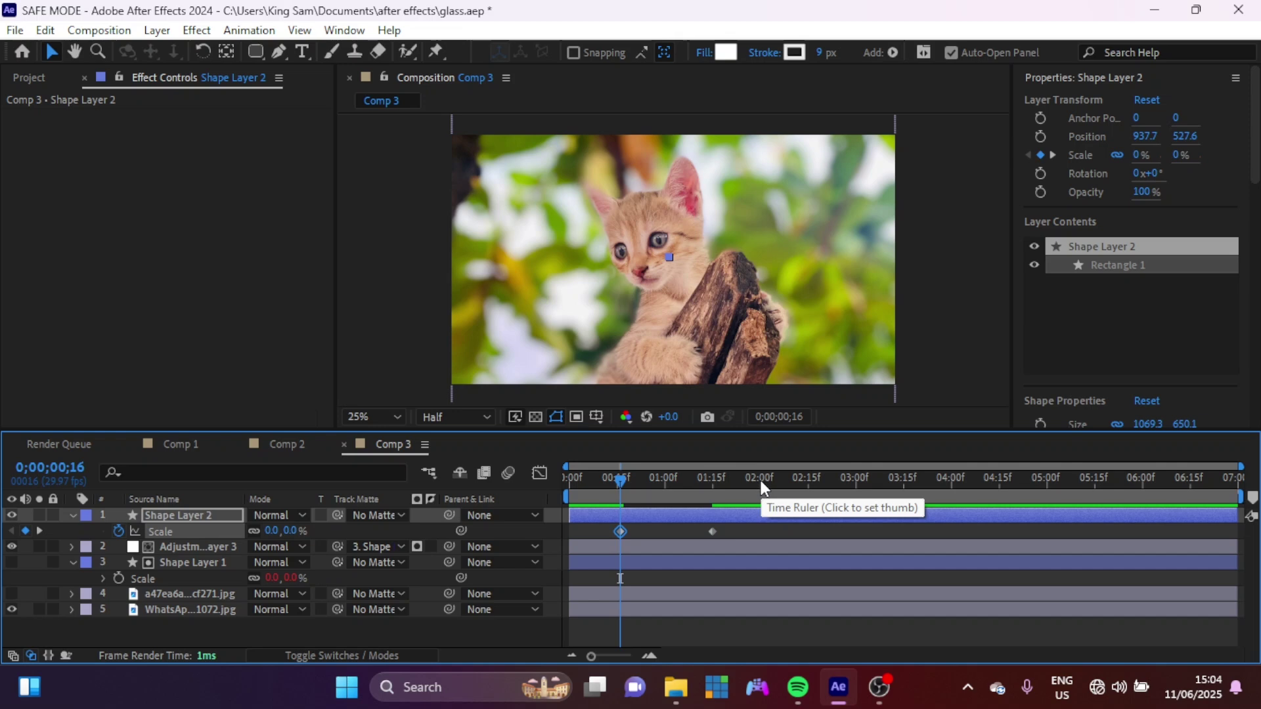
Add a 108% overshoot keyframe at 0;00;01;15, with the 100% keyframe moved to about 0;00;02;05.
left_click(715, 482)
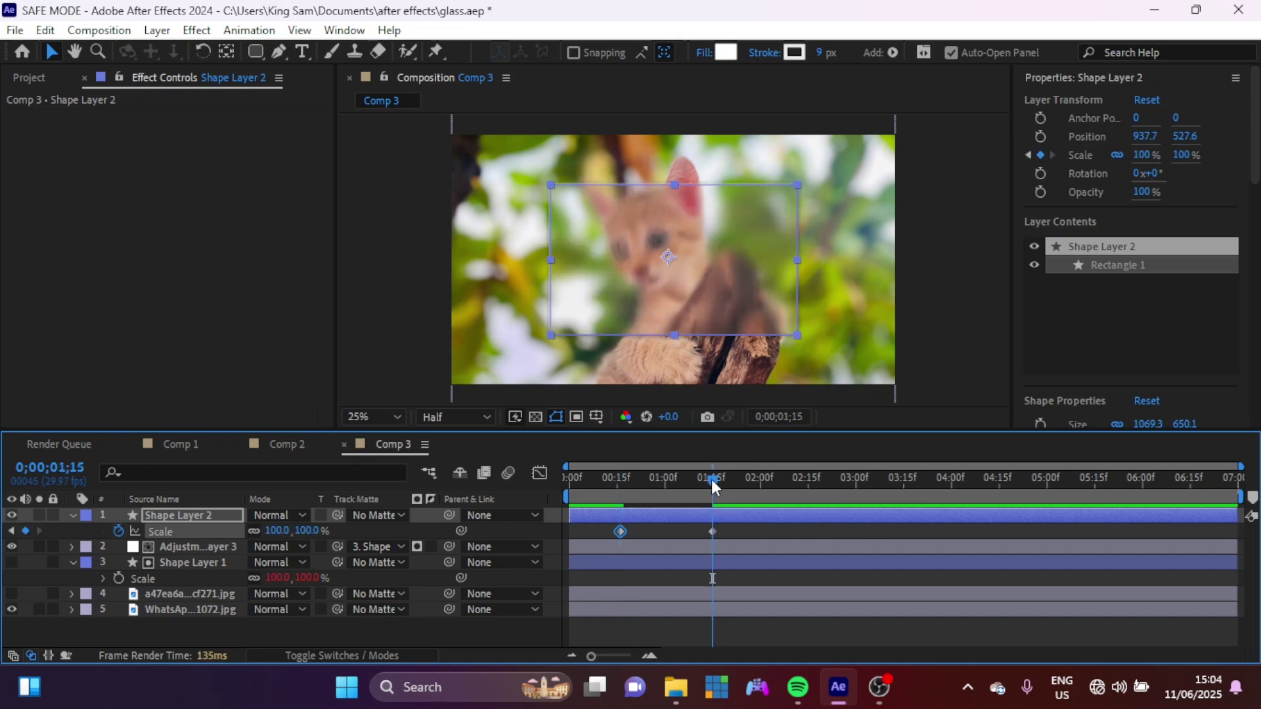
left_click_drag(713, 532, 763, 532)
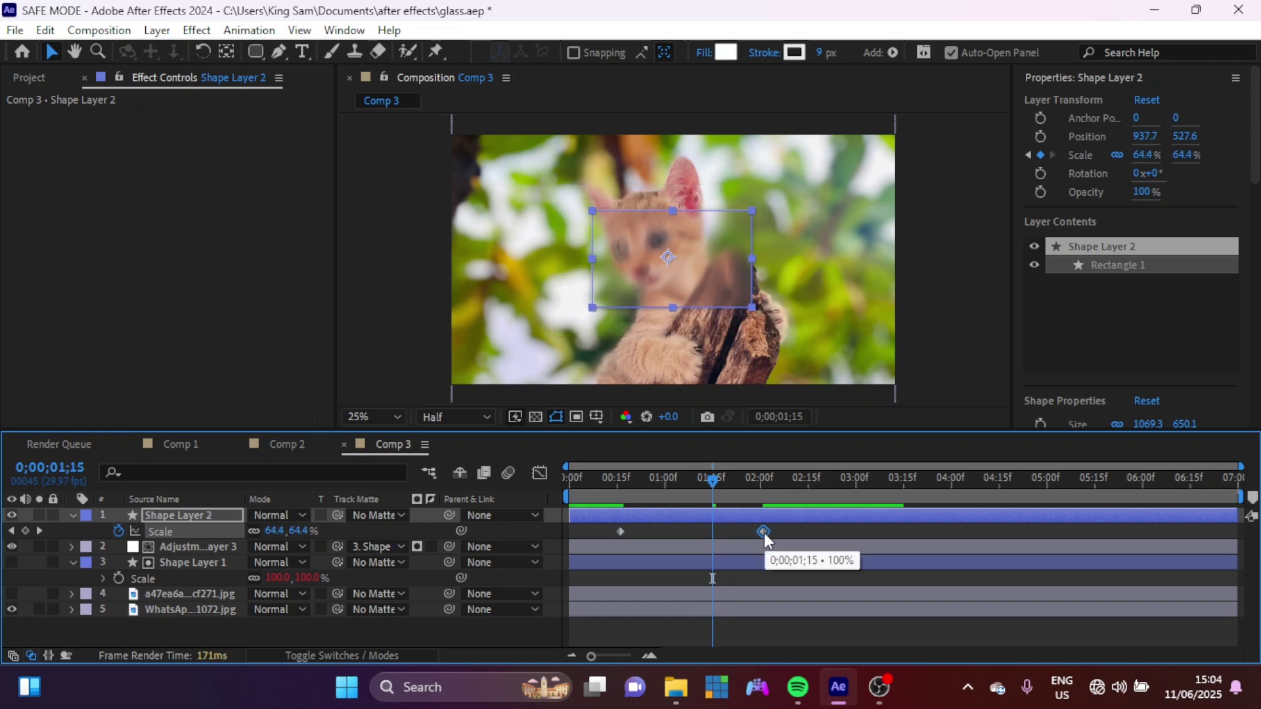
left_click(297, 530)
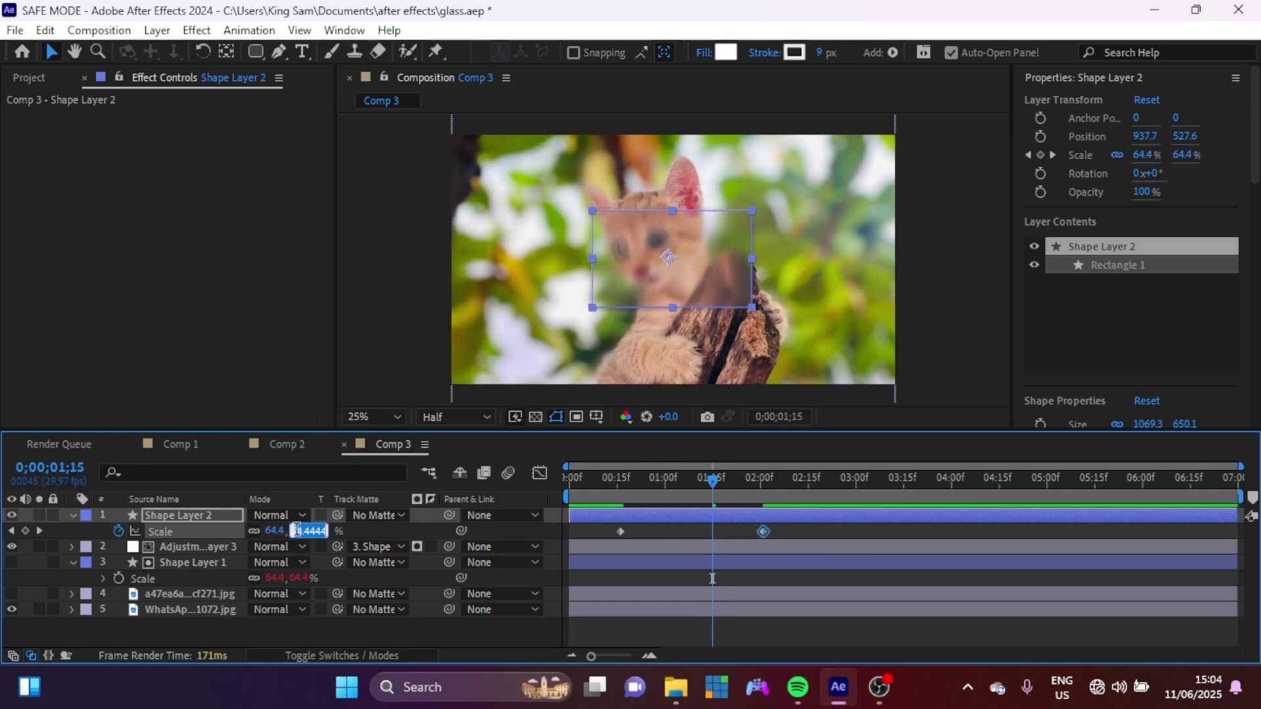
type("108")
key("Return")
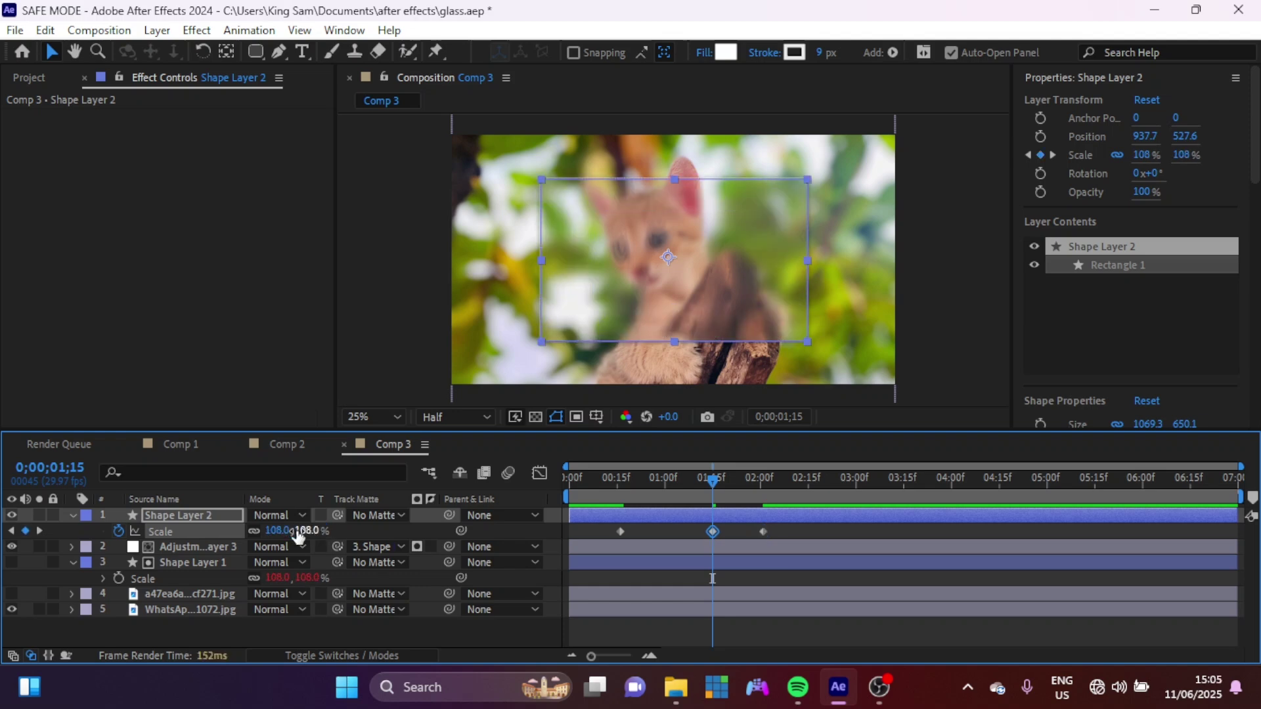
Easy-ease all three scale keyframes, adjust the speed curve influence to about 94.30%, and preview the pop-in.
left_click(574, 533)
left_click_drag(574, 533, 575, 534)
key("F9")
left_click(536, 474)
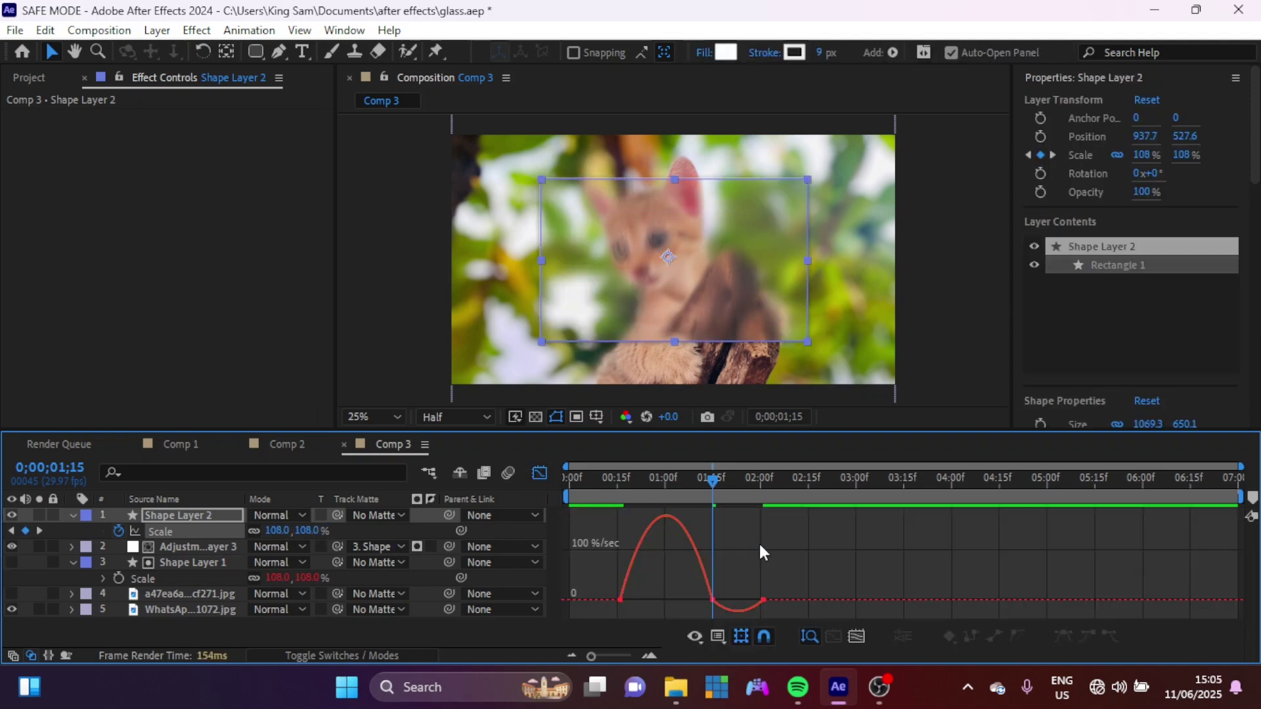
left_click_drag(773, 555, 752, 515)
left_click_drag(726, 569, 727, 601)
left_click(539, 473)
key("space")
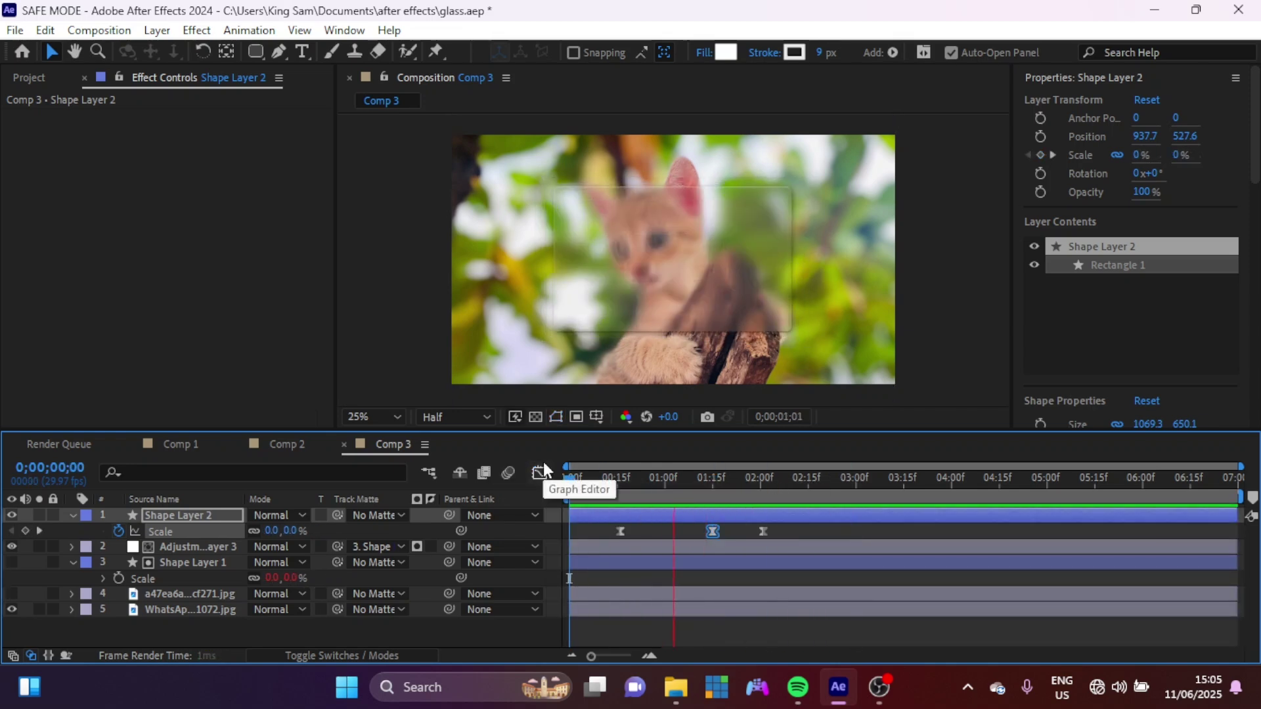
Drag the final 100% scale keyframe back to 0;00;02;01 and replay the animation.
left_click(752, 533)
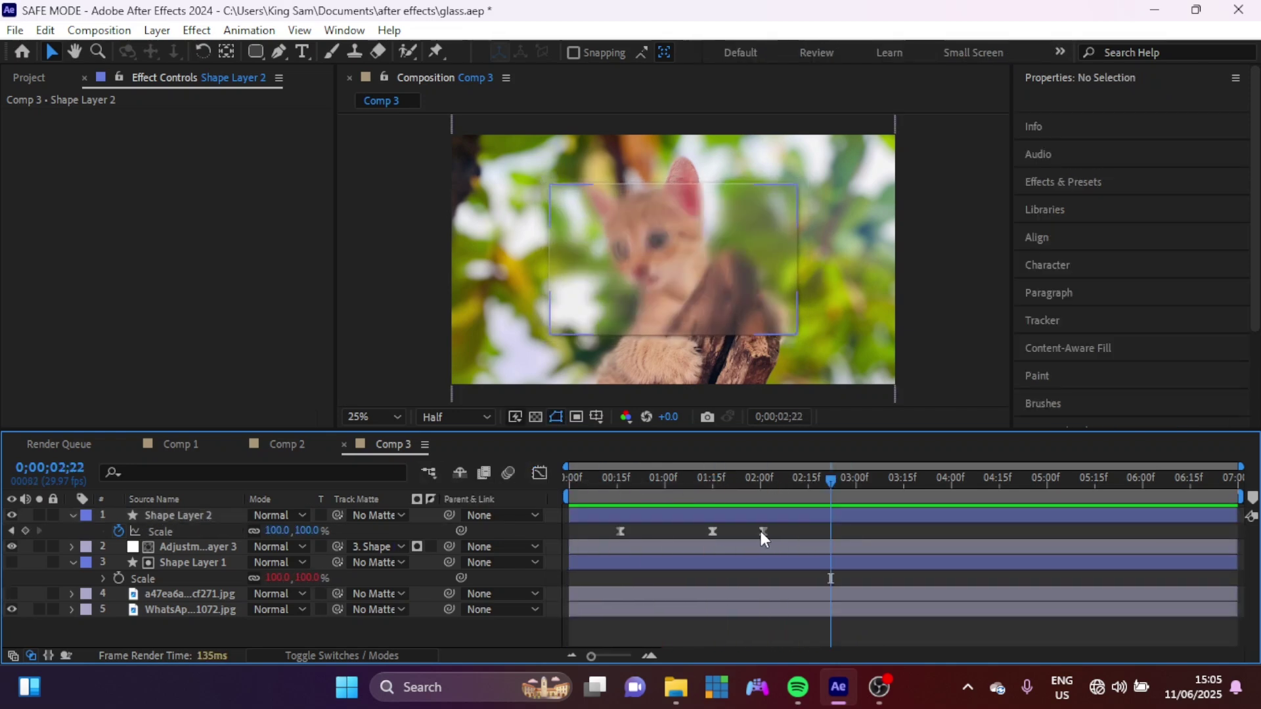
left_click_drag(762, 530, 735, 530)
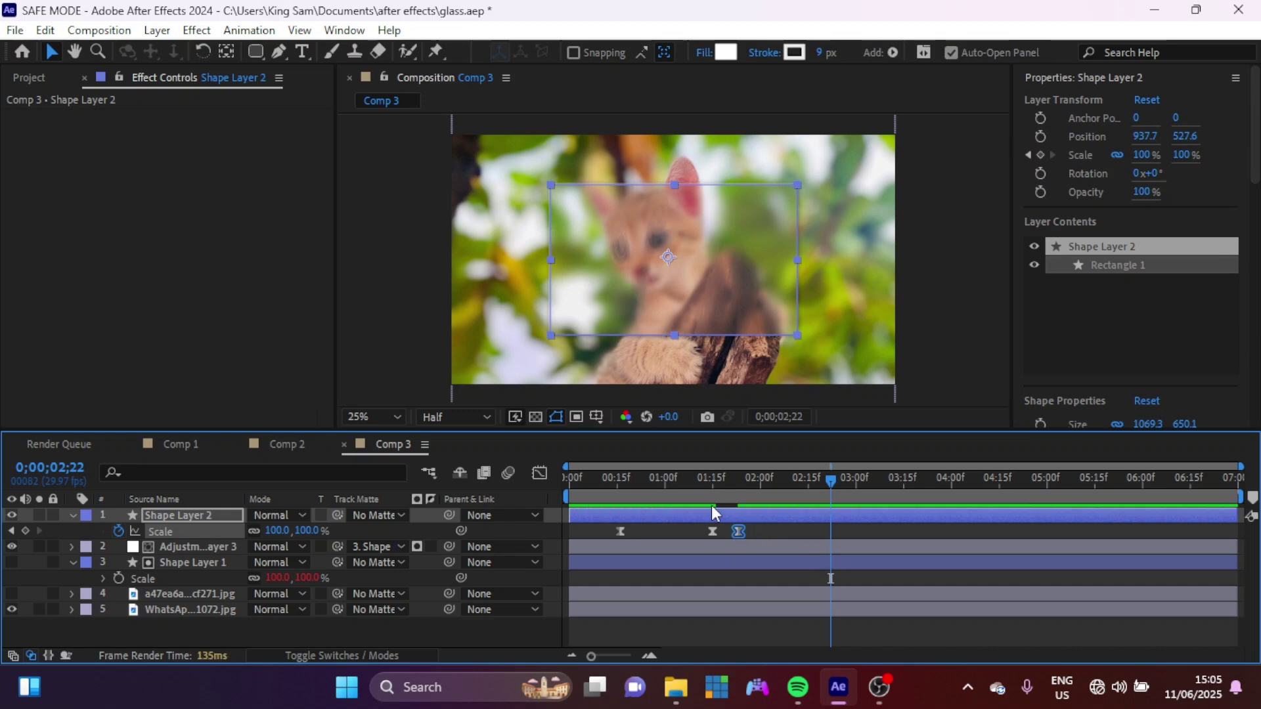
key("space")
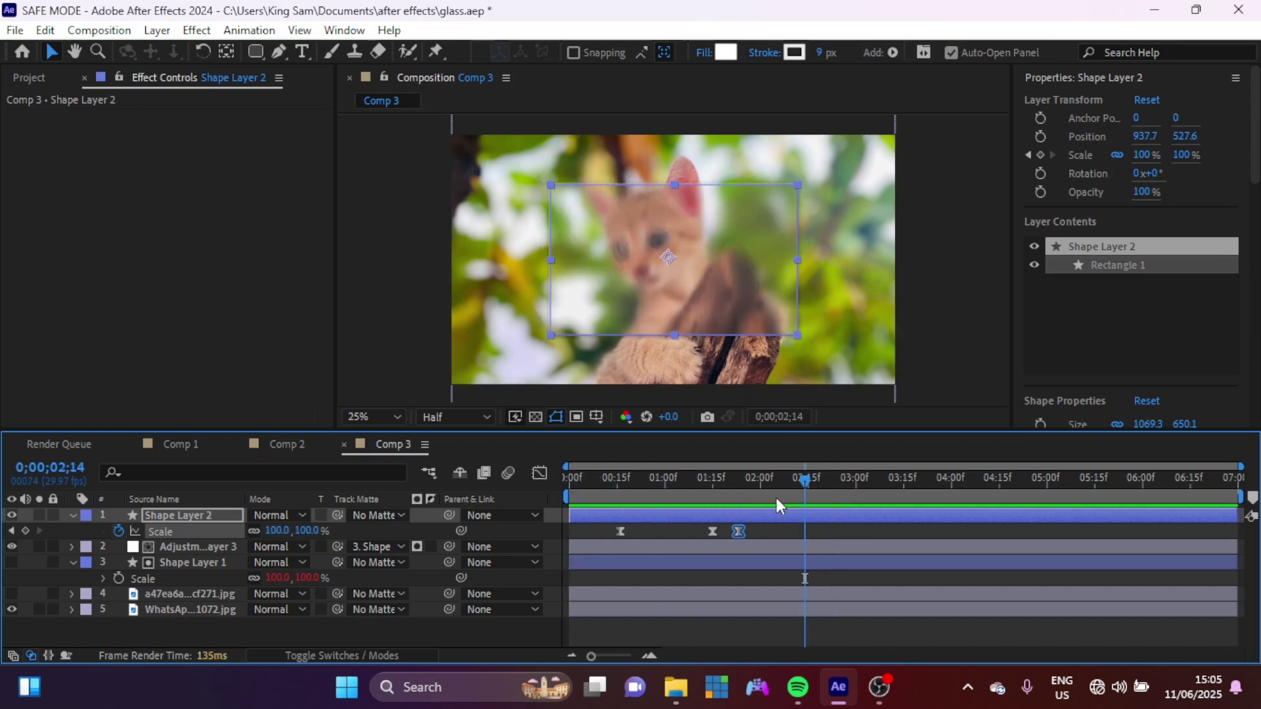